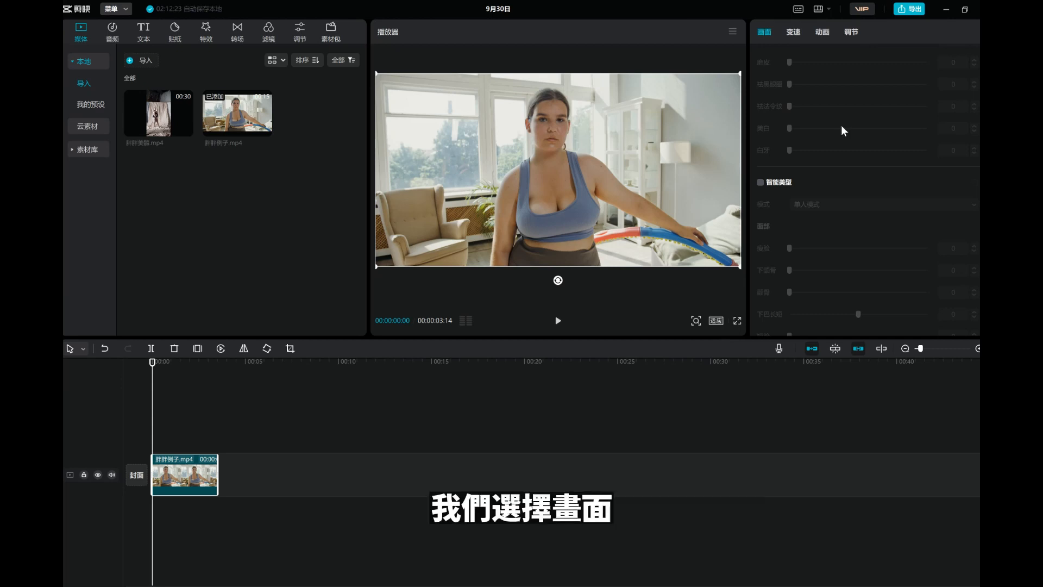
Step: Enable smart beauty (智能美颜) for the clip and keep its mode on 单人模式 (single person)
scroll(841, 125, up, 2)
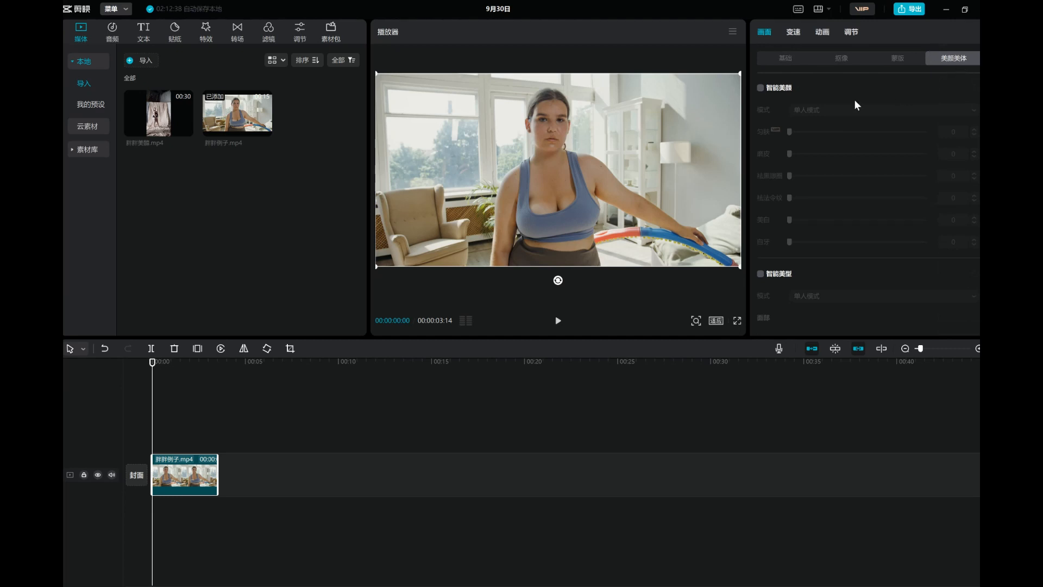
click(762, 91)
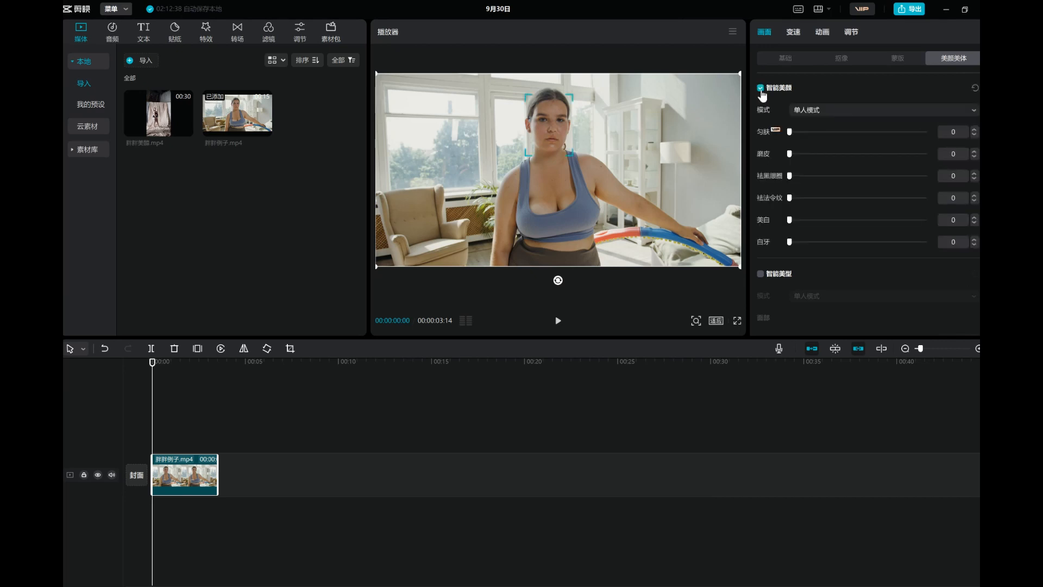
click(845, 111)
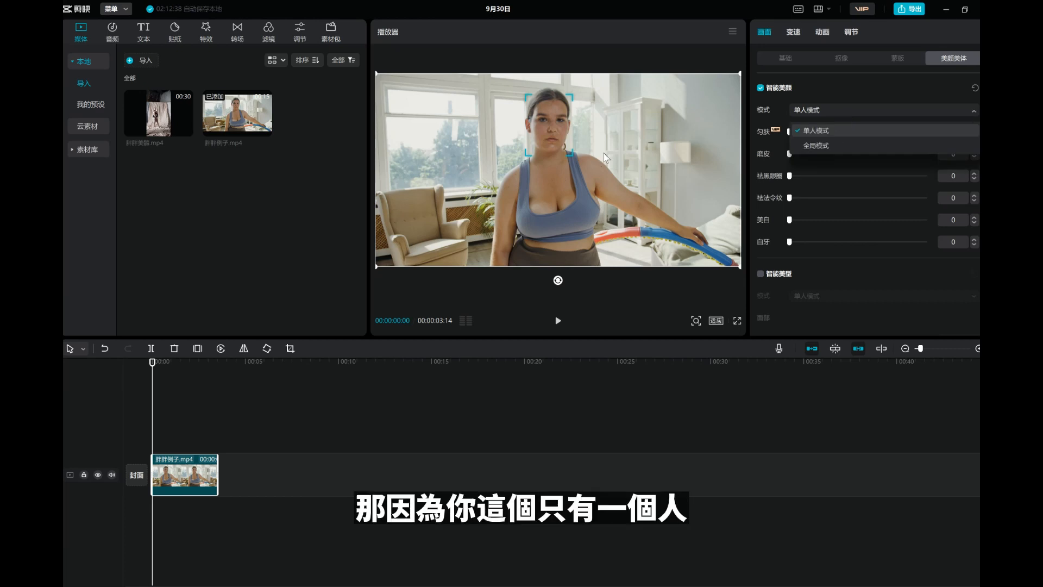
click(861, 97)
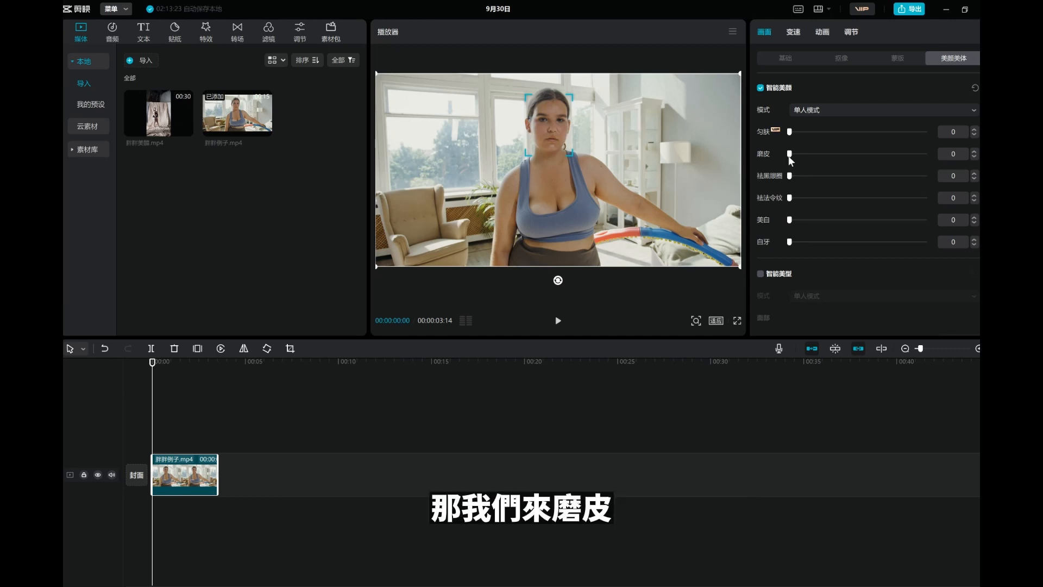
Step: Set skin smoothing (磨皮) and dark-circle removal (祛黑眼圈) to 100, leaving nasolabial-fold removal (祛法令纹) at 0
drag(822, 154, 927, 154)
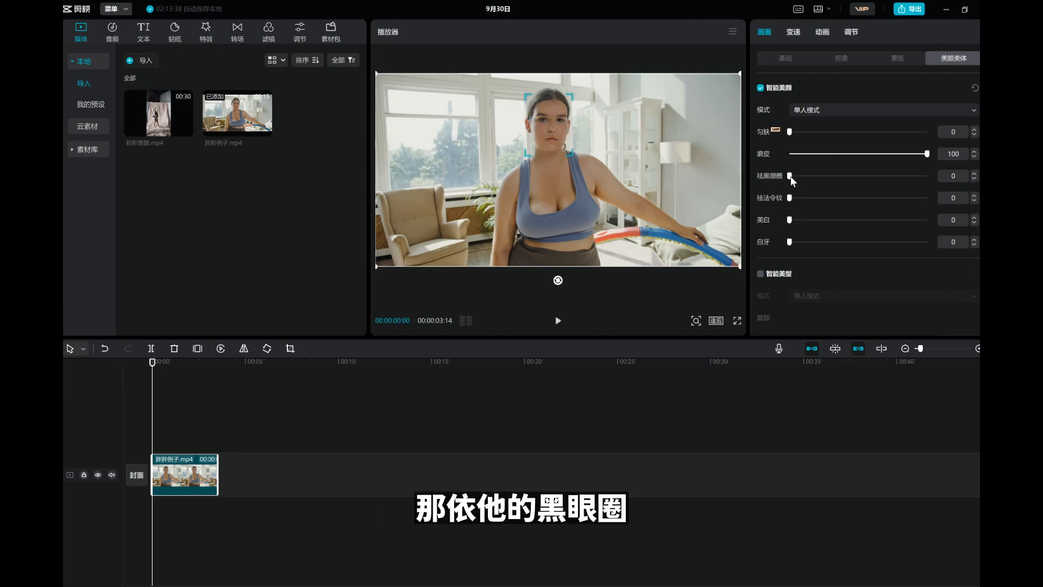
drag(792, 178, 956, 174)
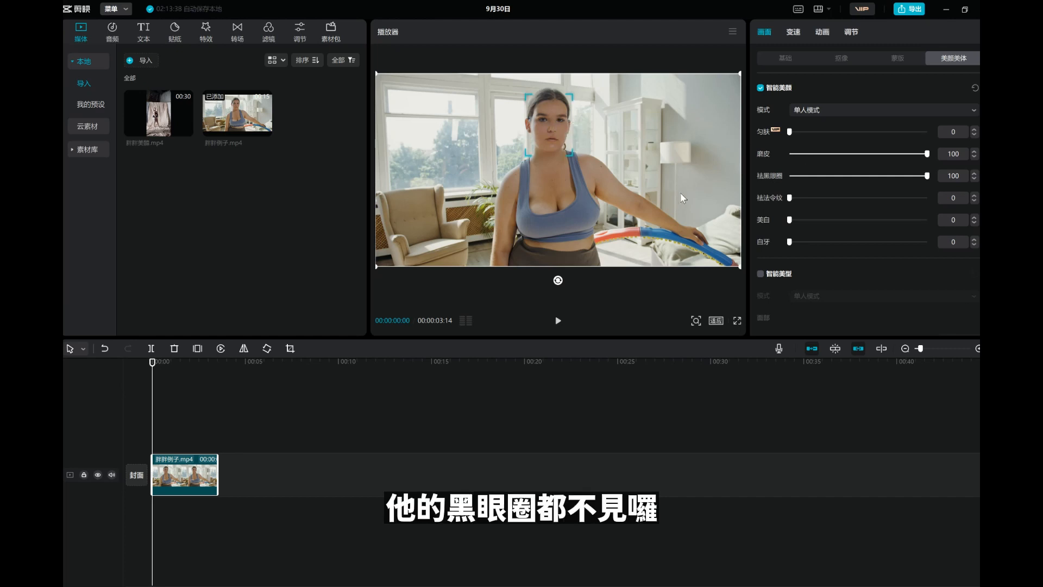
drag(791, 195, 761, 189)
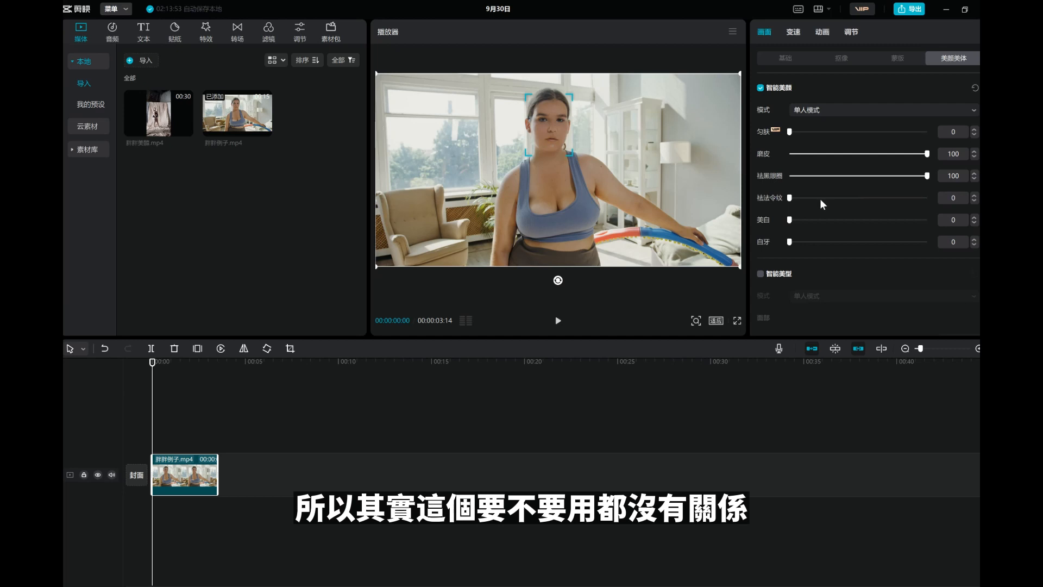
Step: Set skin whitening (美白) to 100 and compare the face with smart beauty off and on
scroll(820, 197, down, 1)
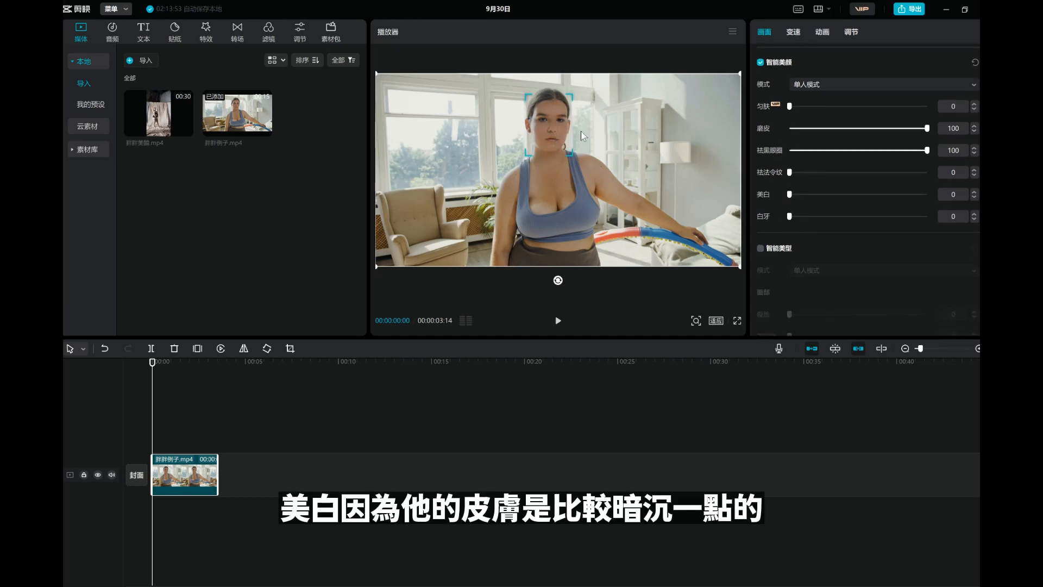
drag(789, 194, 839, 194)
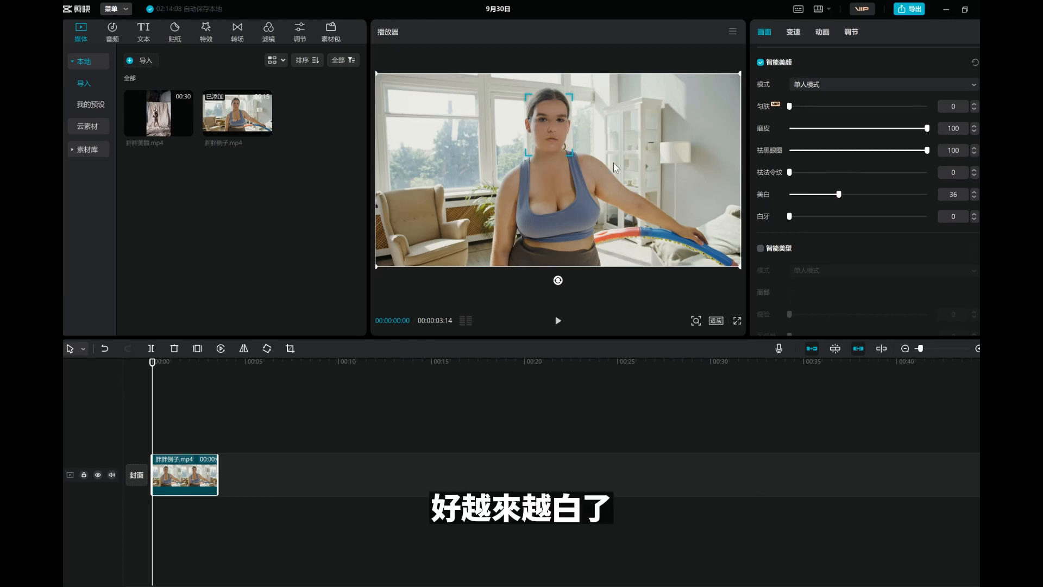
drag(839, 195, 923, 200)
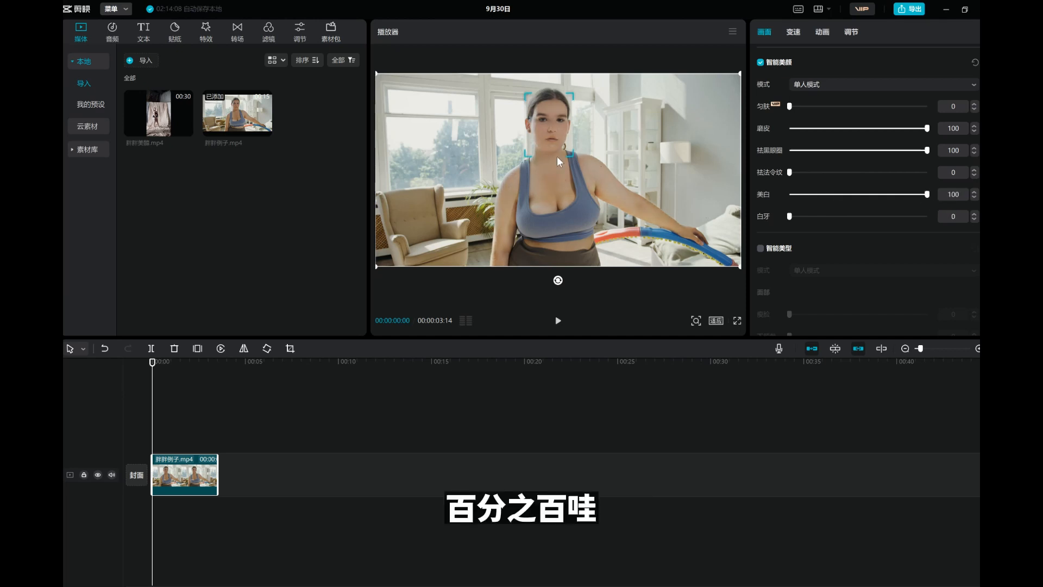
click(759, 65)
click(760, 64)
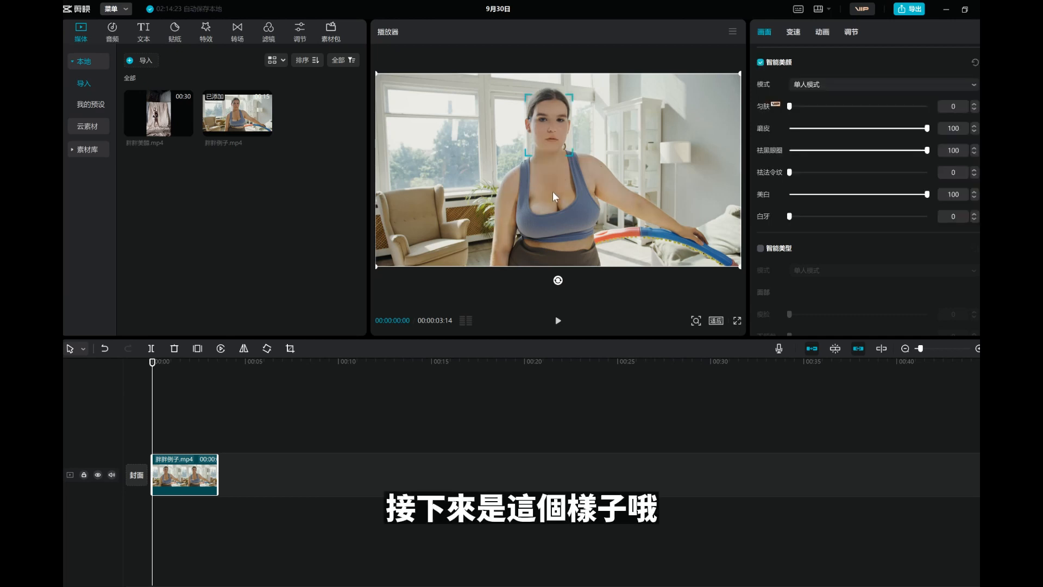
Step: Try the teeth whitening adjustment (白牙) and return it to 0
scroll(865, 175, down, 2)
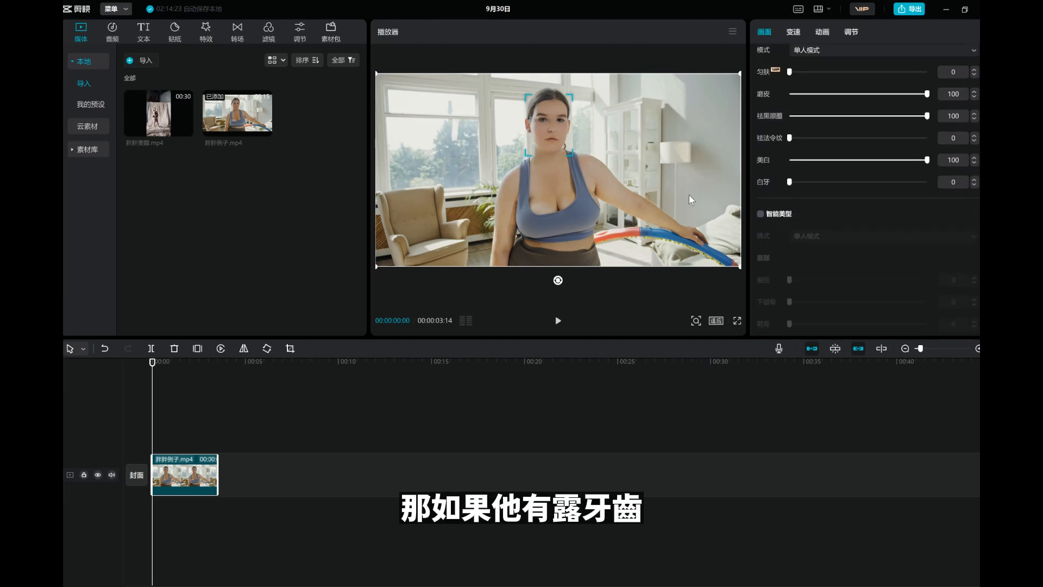
mouse_move(789, 178)
mouse_down()
mouse_move(885, 197)
mouse_move(913, 215)
mouse_move(904, 182)
mouse_move(779, 177)
mouse_up()
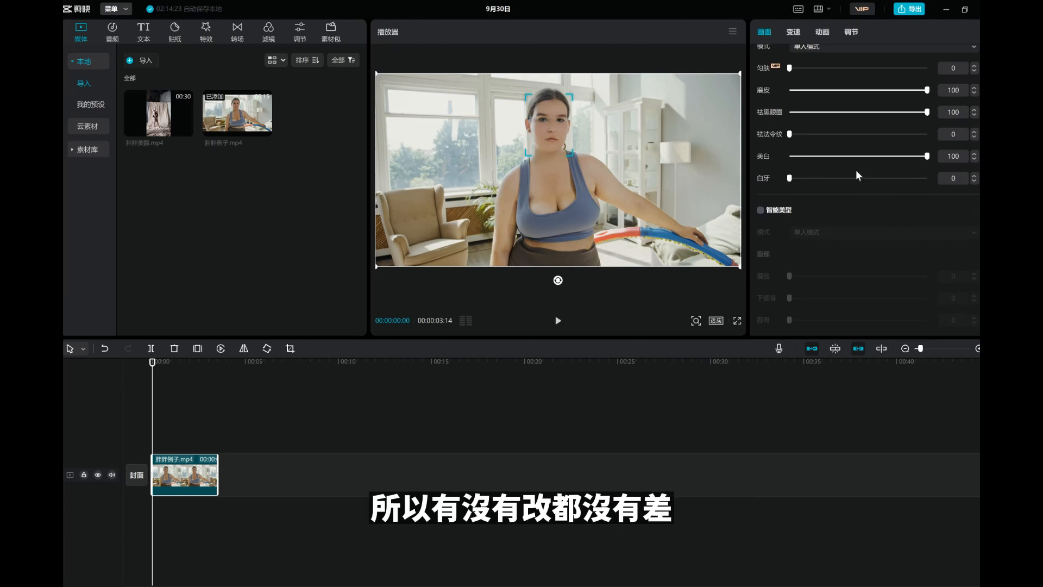
Step: Enable smart reshaping (智能美型) and keep its mode on 单人模式 (single person)
scroll(864, 192, down, 3)
click(864, 192)
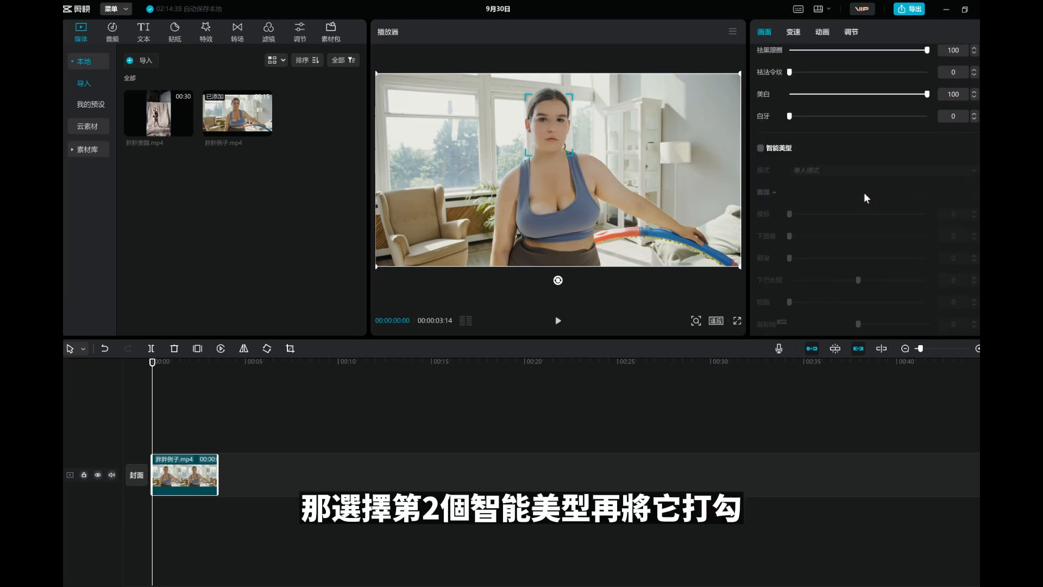
click(761, 149)
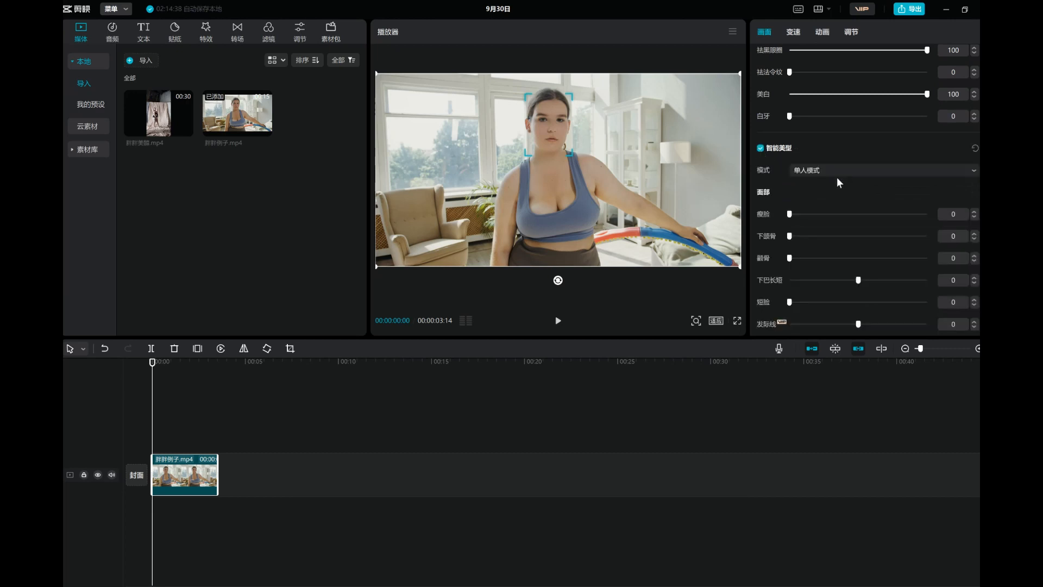
click(838, 170)
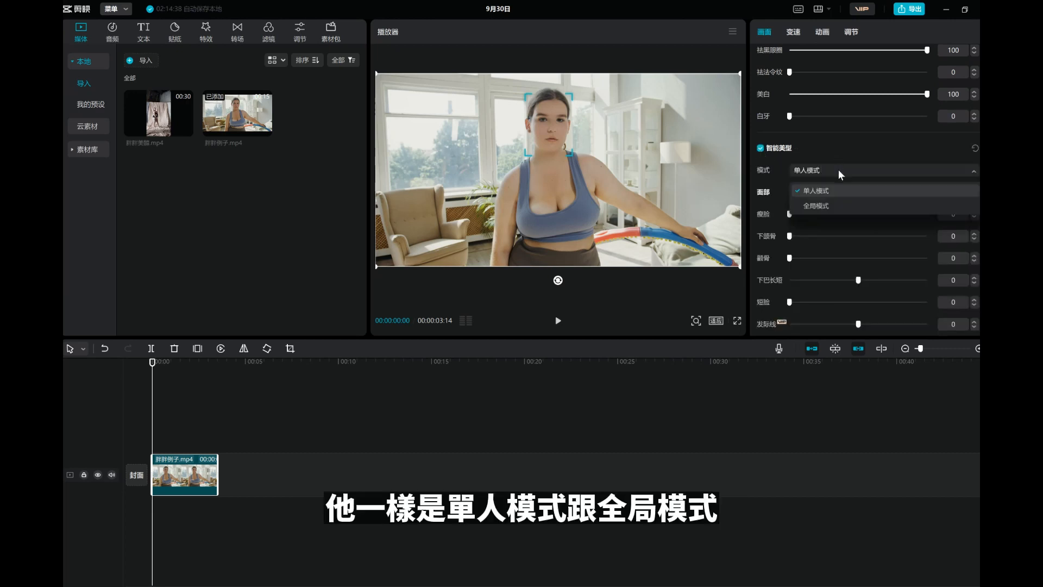
click(838, 170)
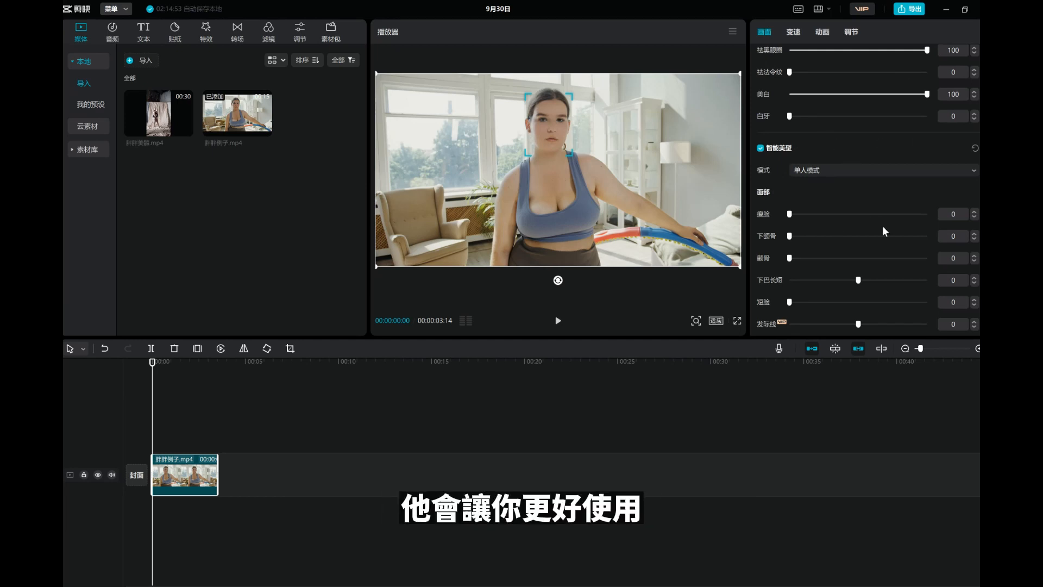
Step: Set face slimming (瘦脸) to 100, leaving the jawbone (下颌骨) and cheekbone (颧骨) adjustments at 0
scroll(882, 229, down, 2)
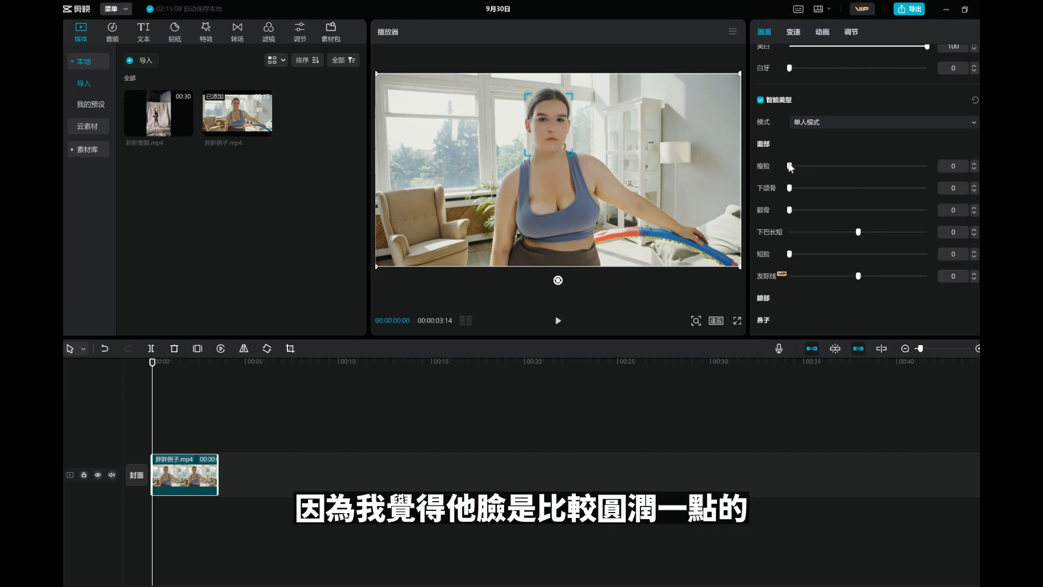
drag(788, 164, 972, 174)
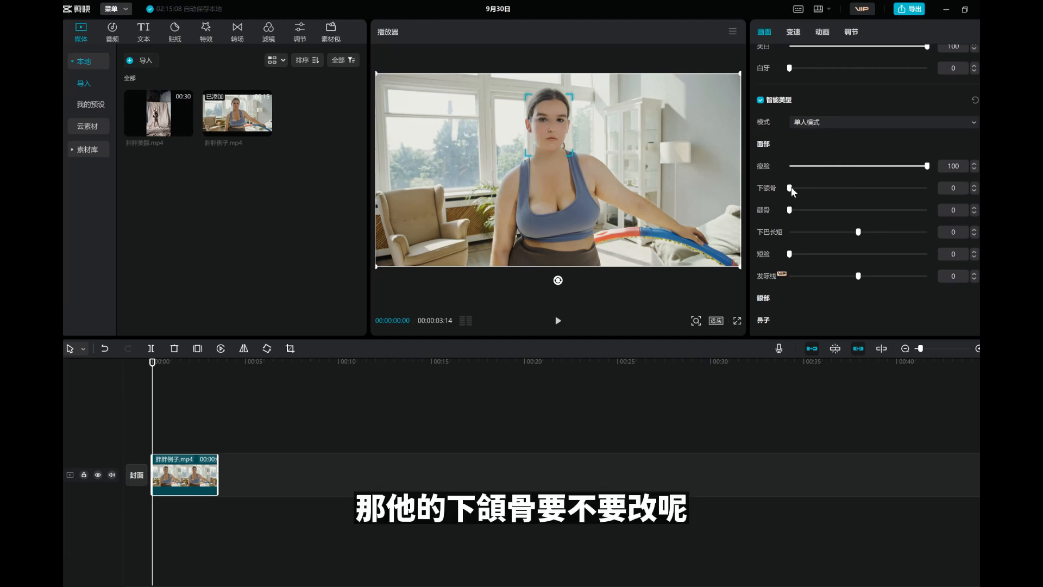
mouse_move(791, 187)
mouse_down()
mouse_move(872, 194)
mouse_move(777, 181)
mouse_up()
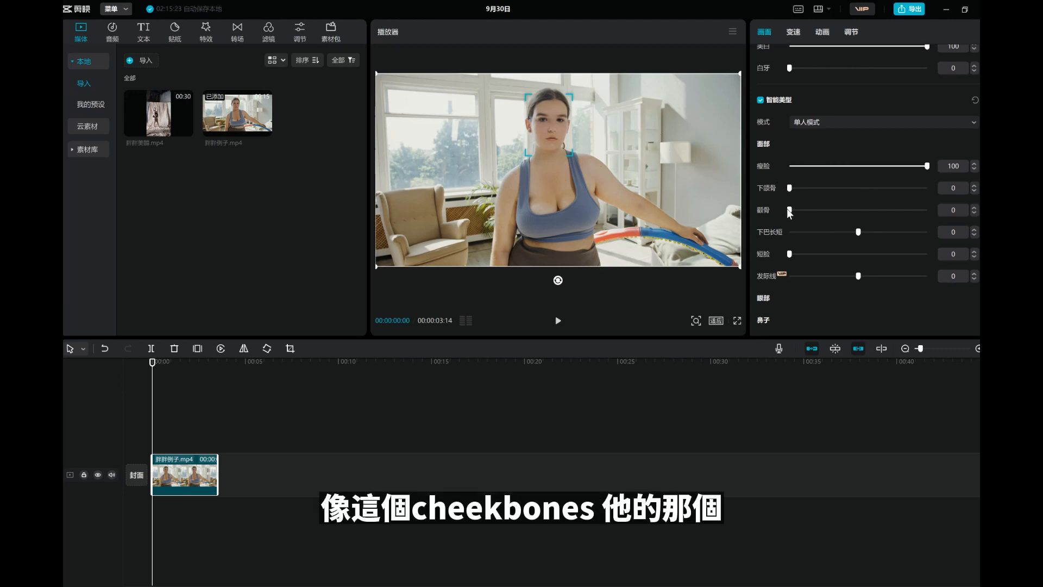
mouse_move(789, 210)
mouse_down()
mouse_move(888, 211)
mouse_move(784, 210)
mouse_up()
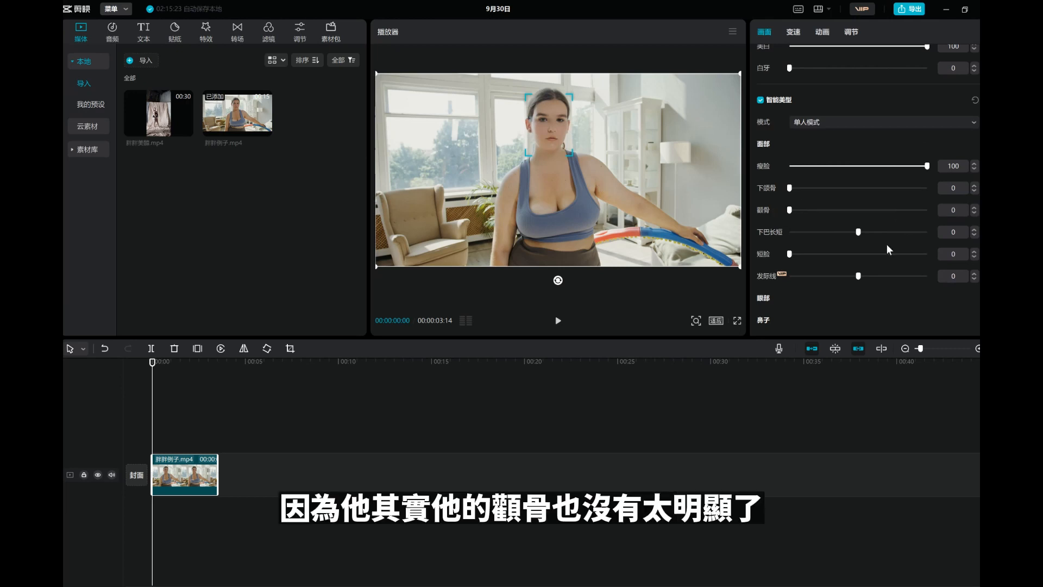
Step: Set chin length (下巴长短) to 50 and test face shortening (短脸) at 100 before returning it to 0
scroll(886, 243, down, 1)
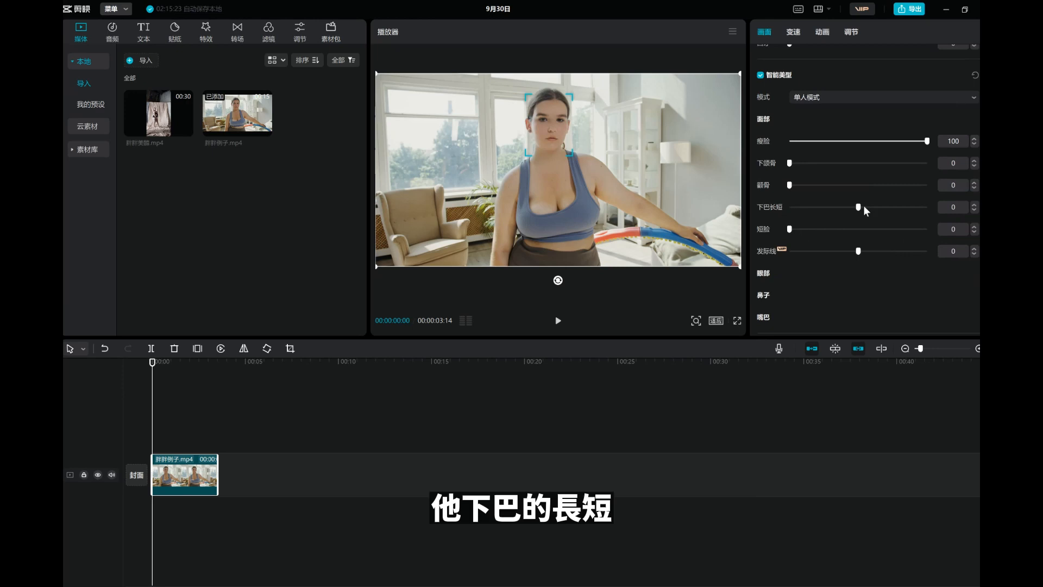
drag(860, 207, 930, 206)
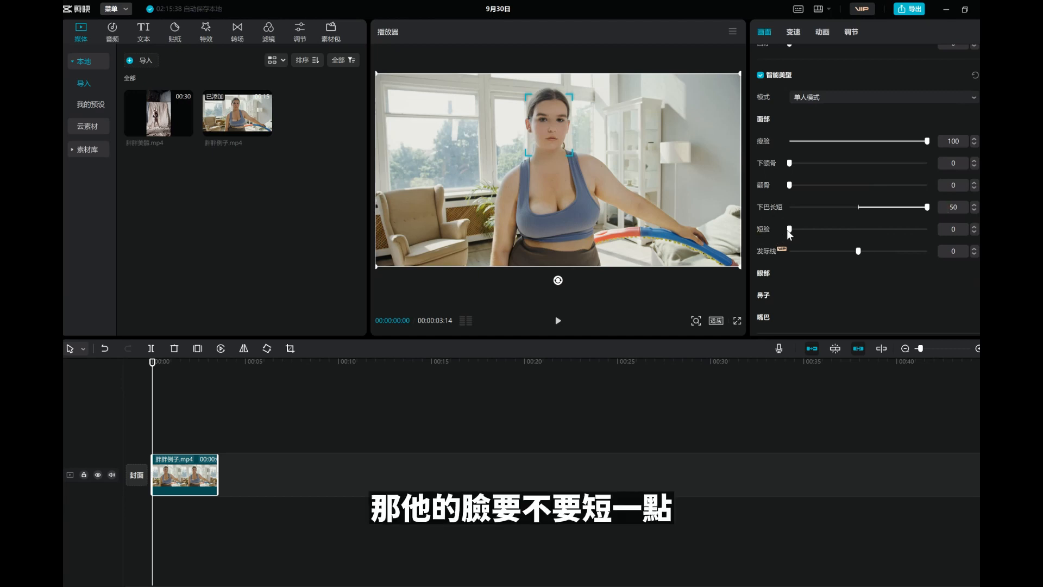
drag(789, 229, 951, 247)
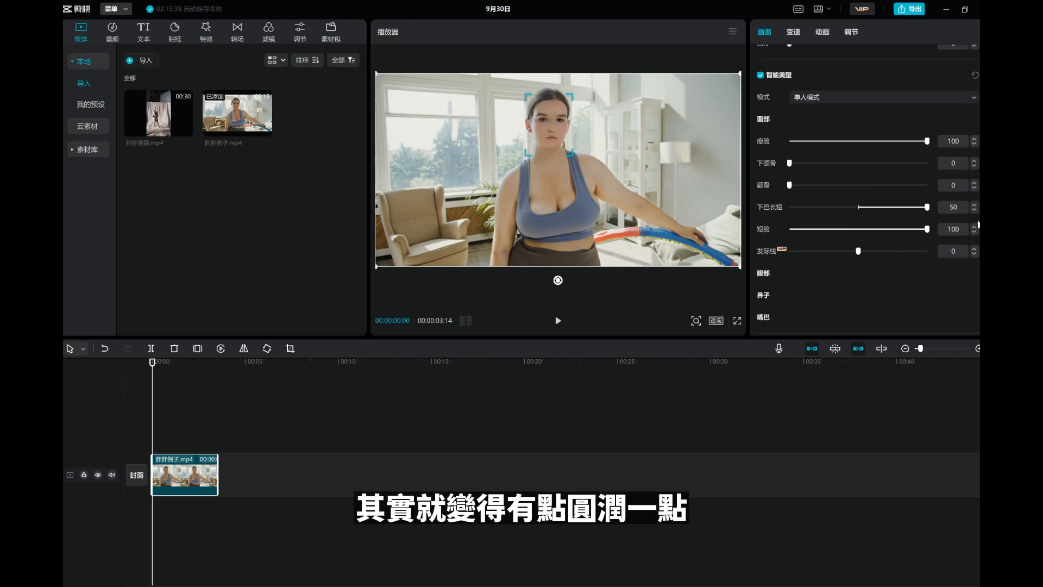
drag(928, 229, 814, 232)
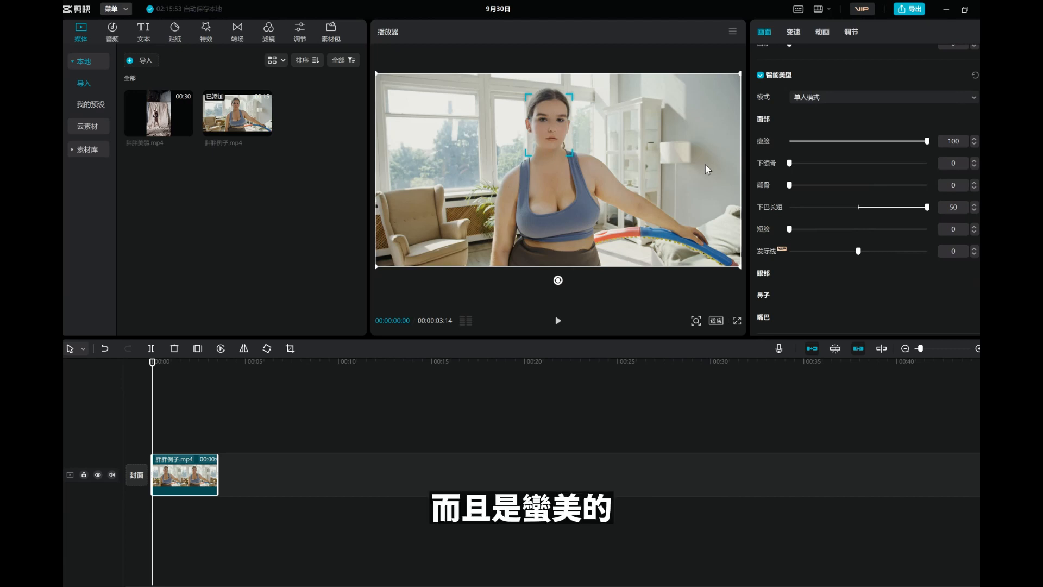
Step: Try the hairline adjustment (发际线) at 50 and return it to 0
scroll(812, 214, down, 2)
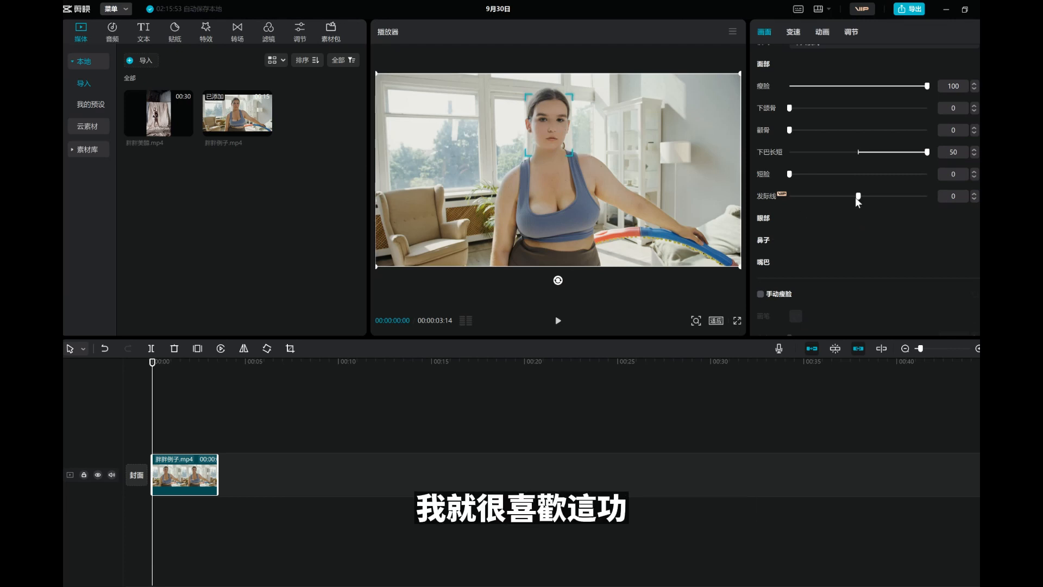
drag(859, 196, 938, 204)
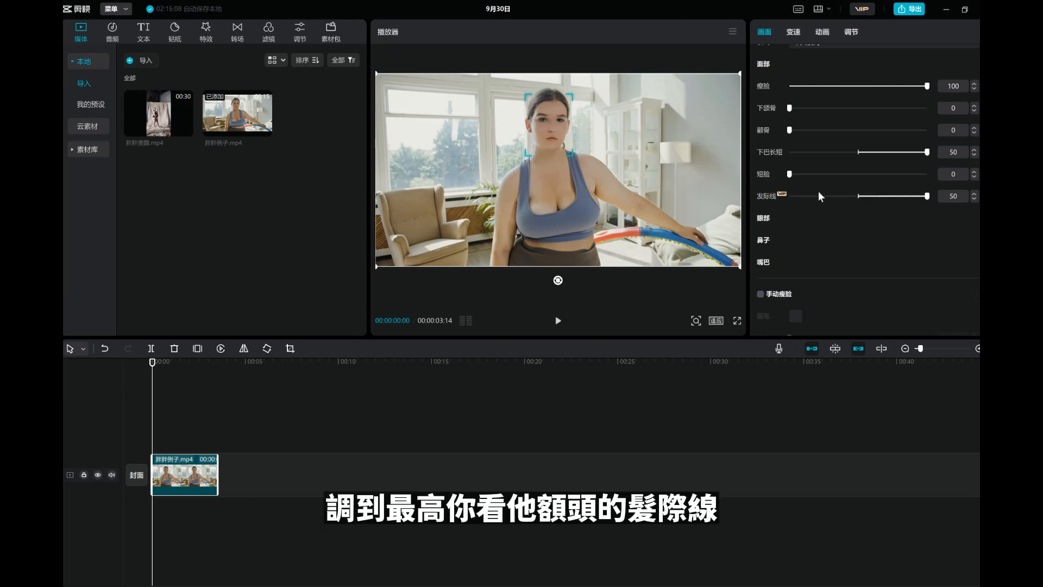
mouse_move(927, 196)
mouse_down()
mouse_move(791, 198)
mouse_move(927, 196)
mouse_move(856, 200)
mouse_up()
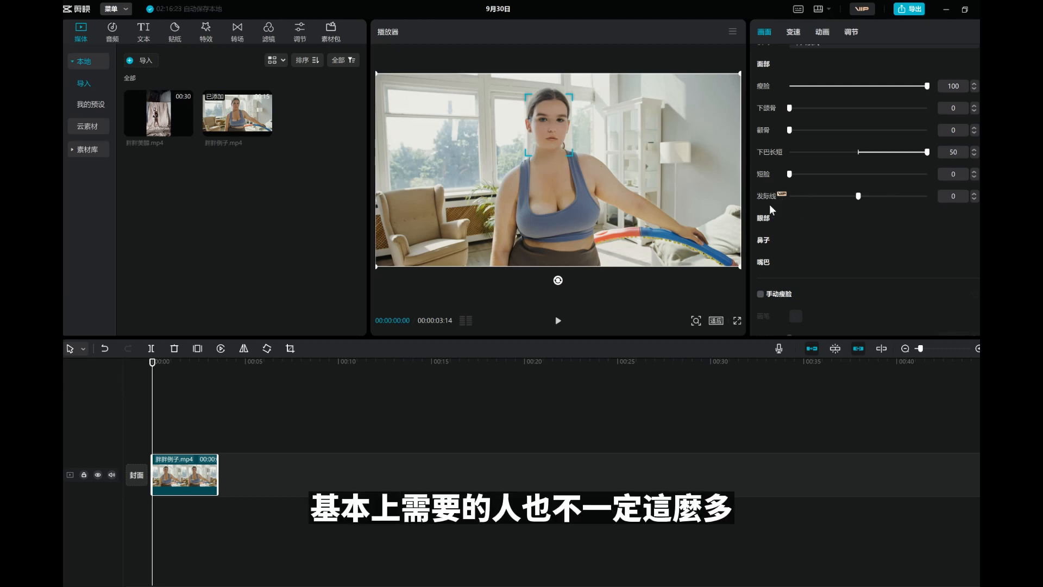
Step: In the eye section (眼部), set eye enlargement (大眼) to 100 and eye distance (眼距) to 50
scroll(839, 228, down, 2)
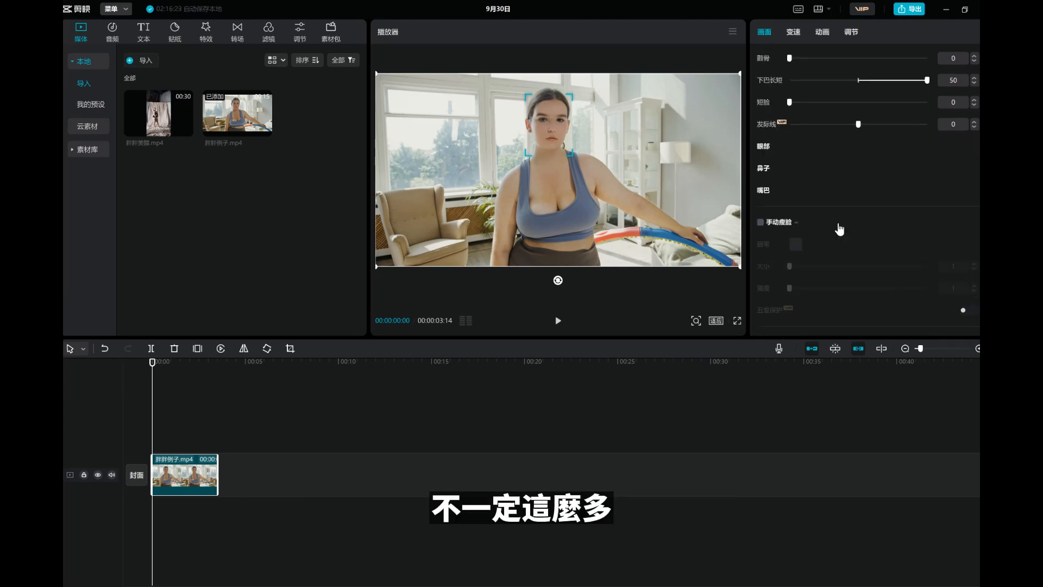
click(772, 146)
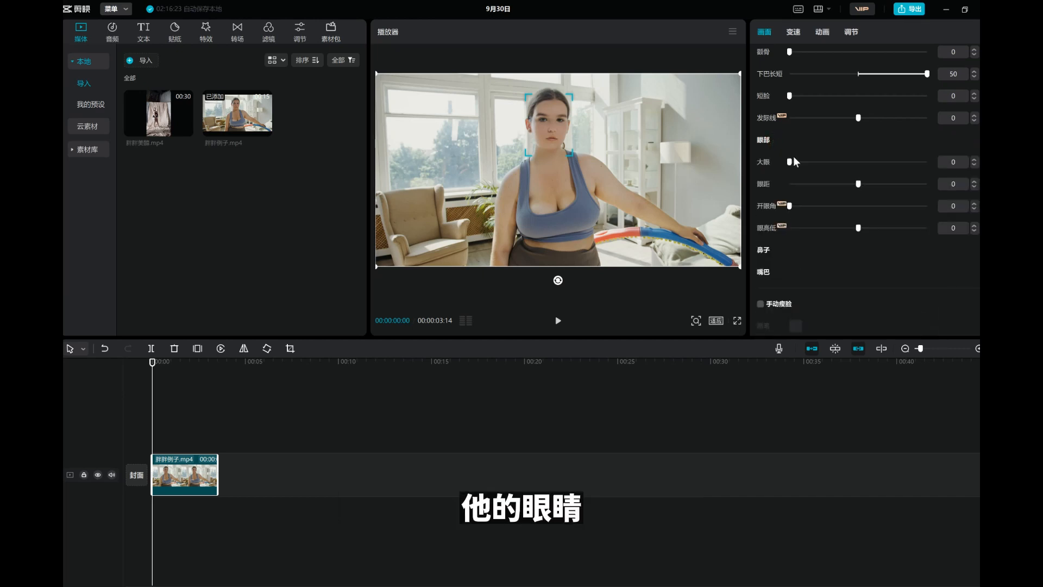
drag(795, 163, 917, 157)
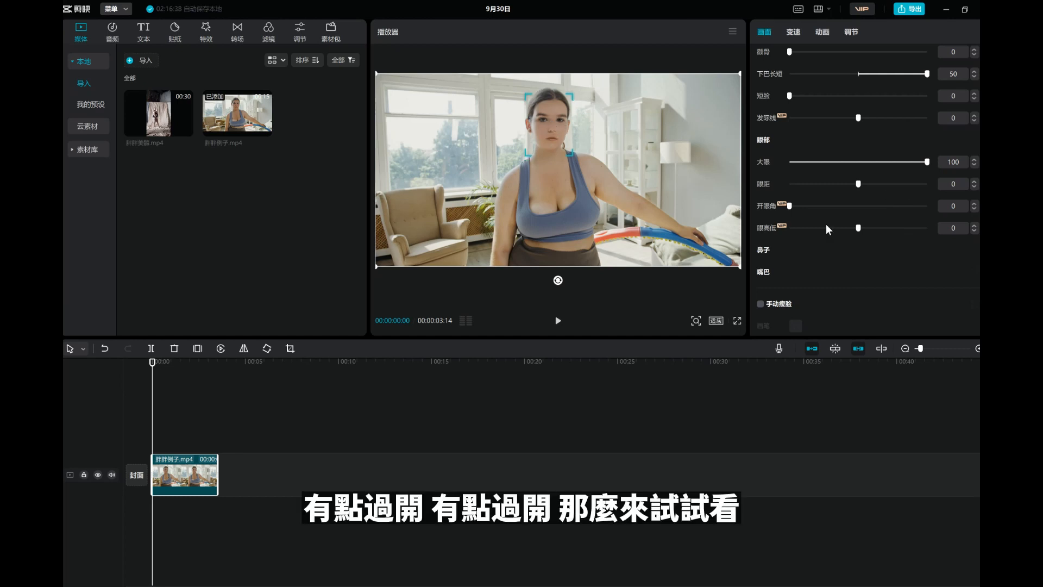
drag(859, 184, 894, 184)
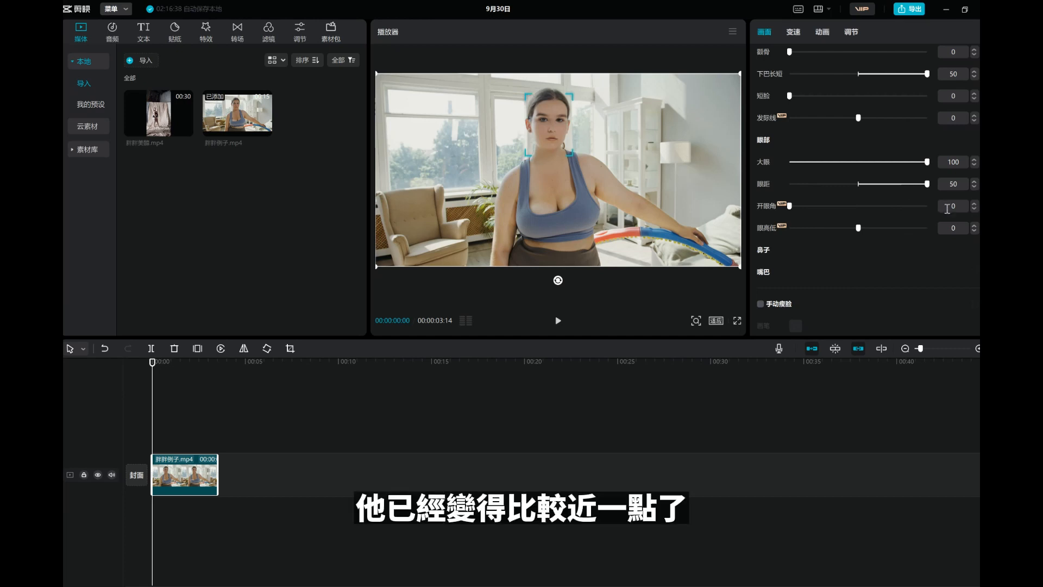
drag(927, 185, 952, 183)
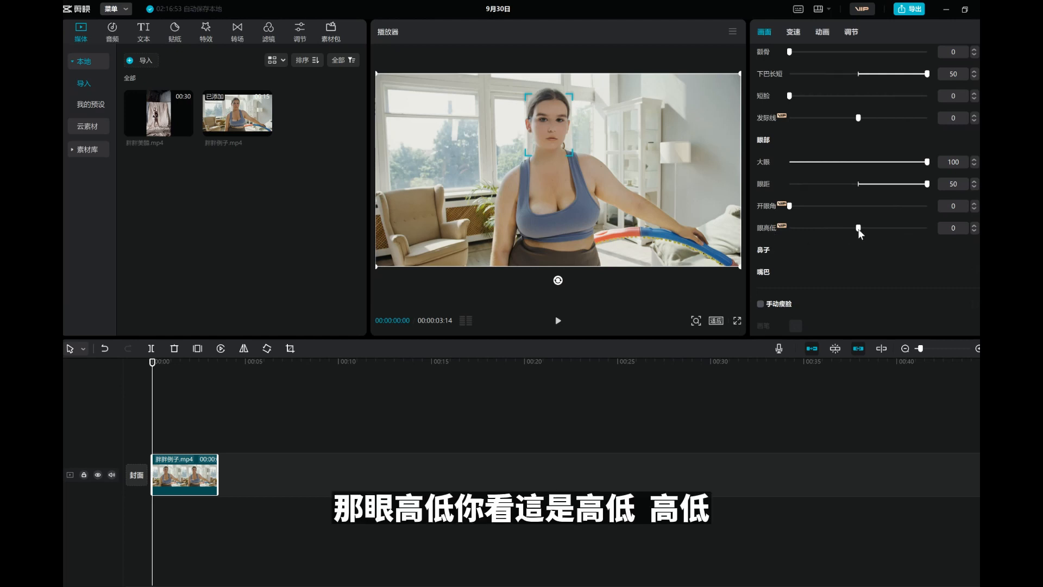
Step: Try the eye height (眼高低) and eye corner (开眼角) adjustments and return both to 0
drag(889, 230, 858, 228)
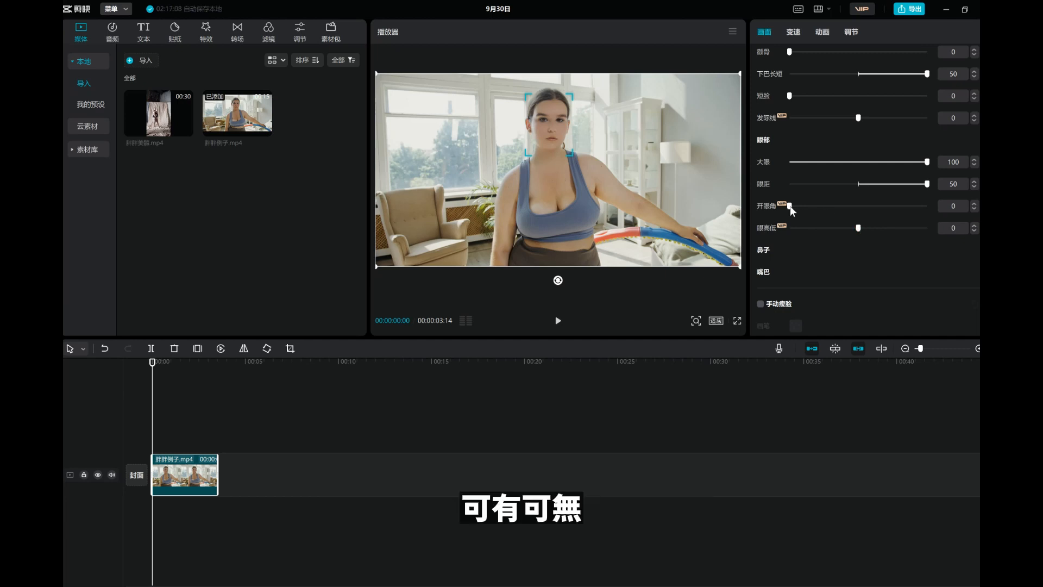
mouse_move(803, 200)
mouse_down()
mouse_move(866, 191)
mouse_move(916, 199)
mouse_move(823, 191)
mouse_move(771, 208)
mouse_up()
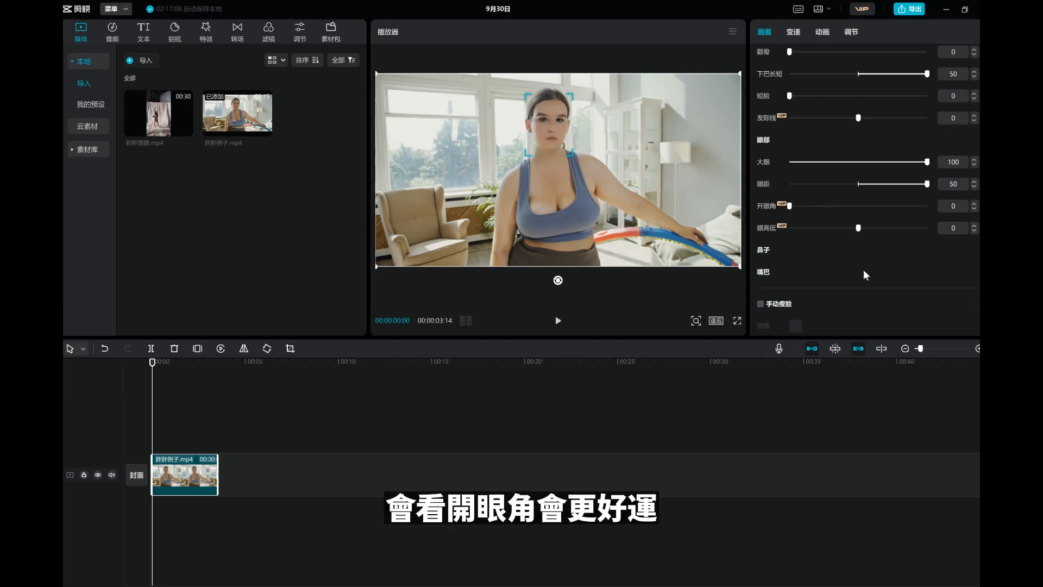
Step: In the nose section (鼻子), set nose slimming (瘦鼻) to 63
scroll(865, 275, down, 2)
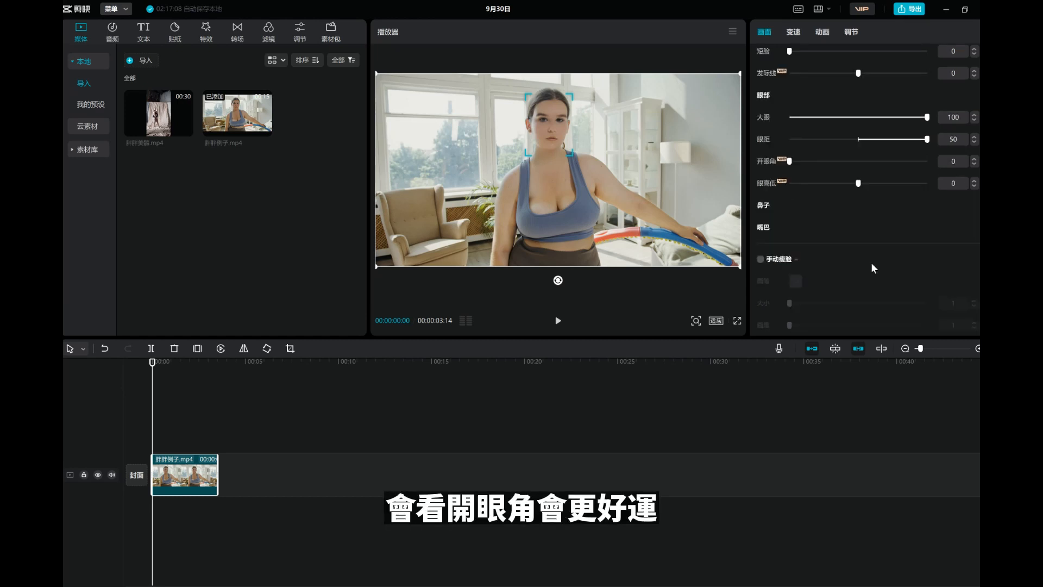
click(785, 201)
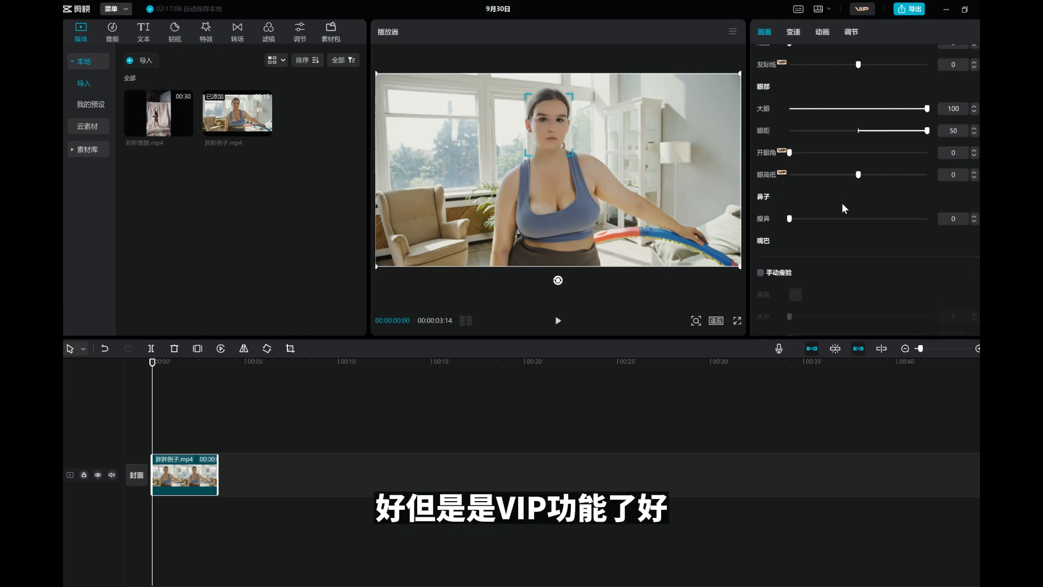
scroll(842, 203, down, 3)
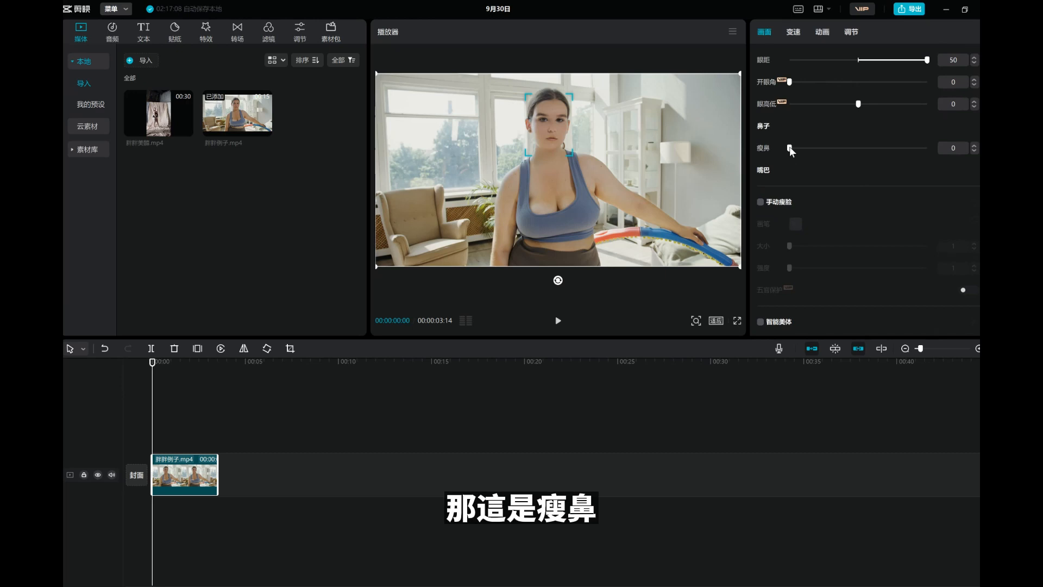
drag(790, 149, 886, 157)
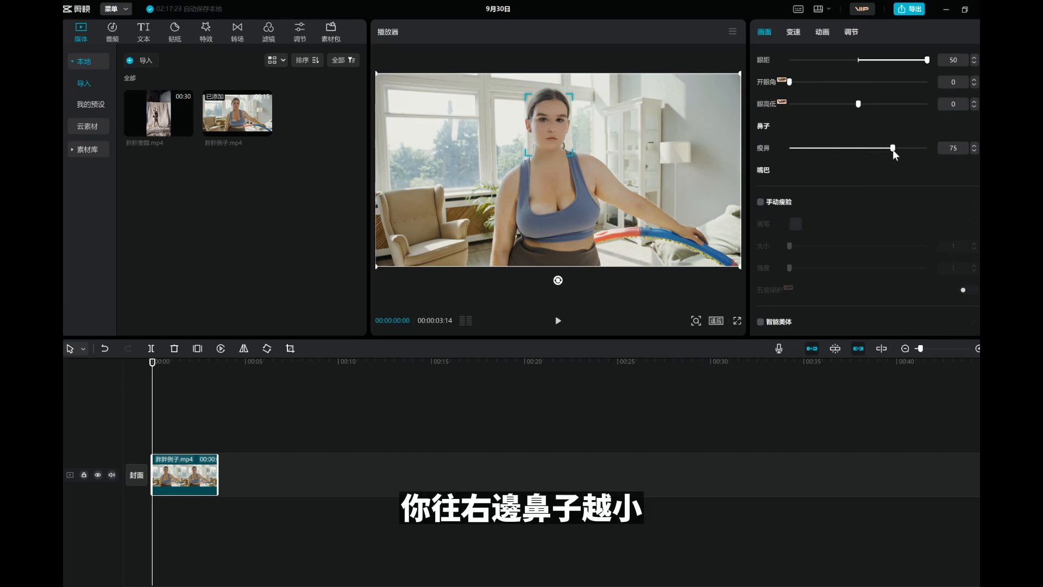
mouse_move(902, 152)
mouse_down()
mouse_move(866, 152)
mouse_move(876, 150)
mouse_up()
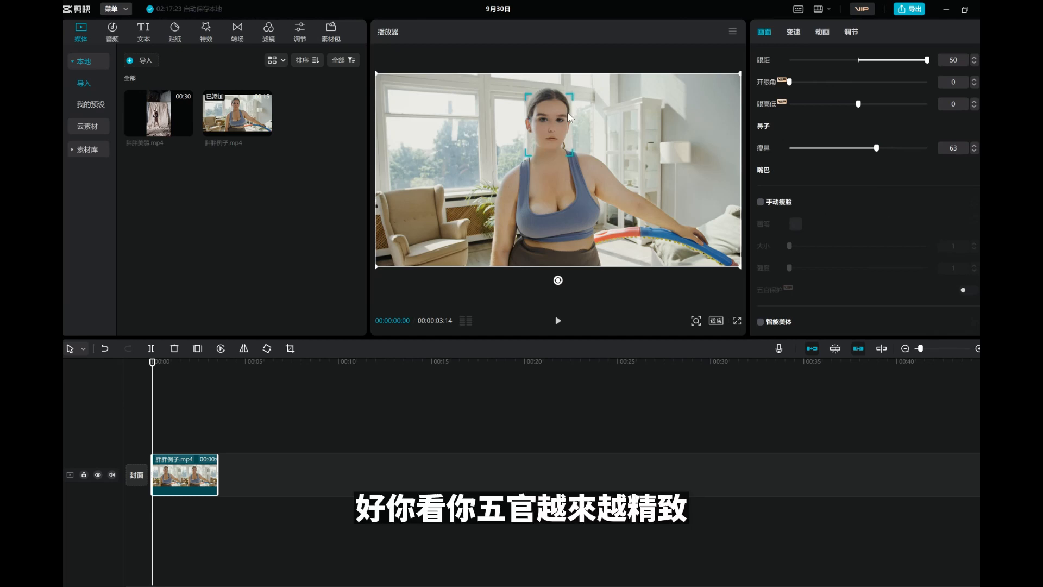
Step: In the mouth section (嘴巴), set mouth size (嘴大小) to 50 and try mouth height (嘴高低), leaving it at 0
scroll(825, 196, down, 1)
click(764, 146)
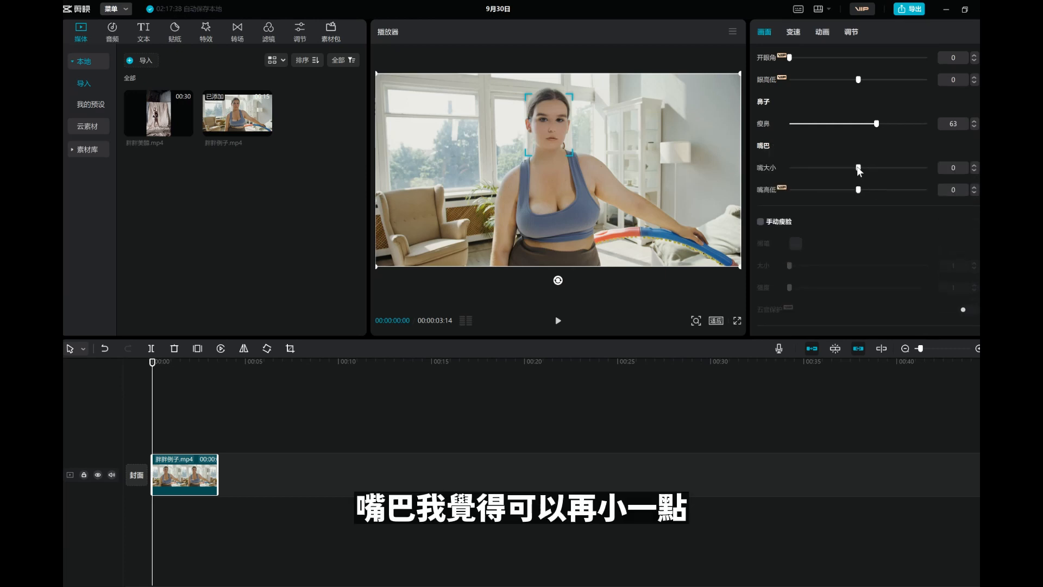
drag(882, 166, 937, 171)
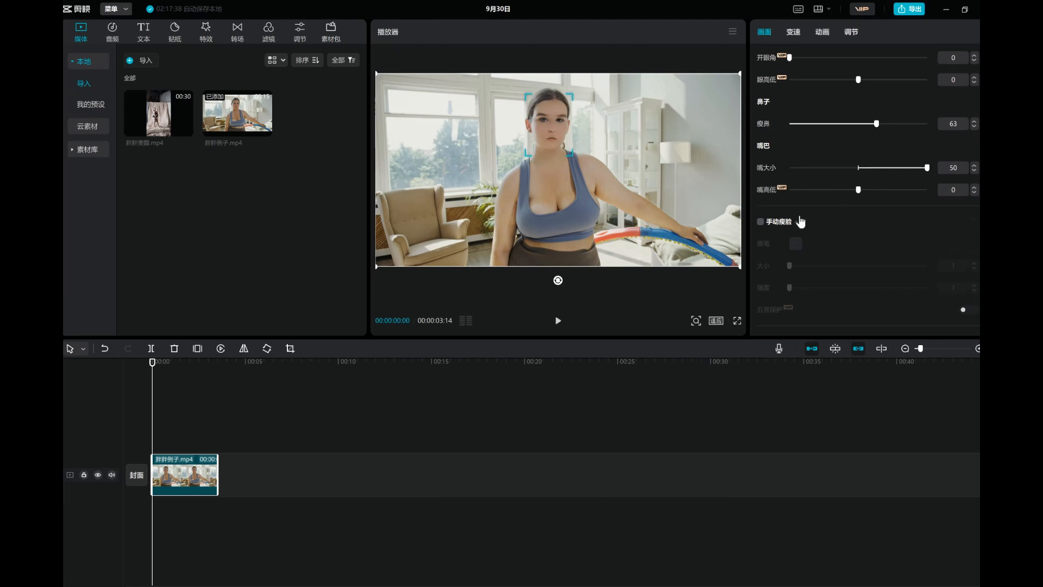
mouse_move(859, 191)
mouse_down()
mouse_move(802, 193)
mouse_move(930, 189)
mouse_move(860, 190)
mouse_up()
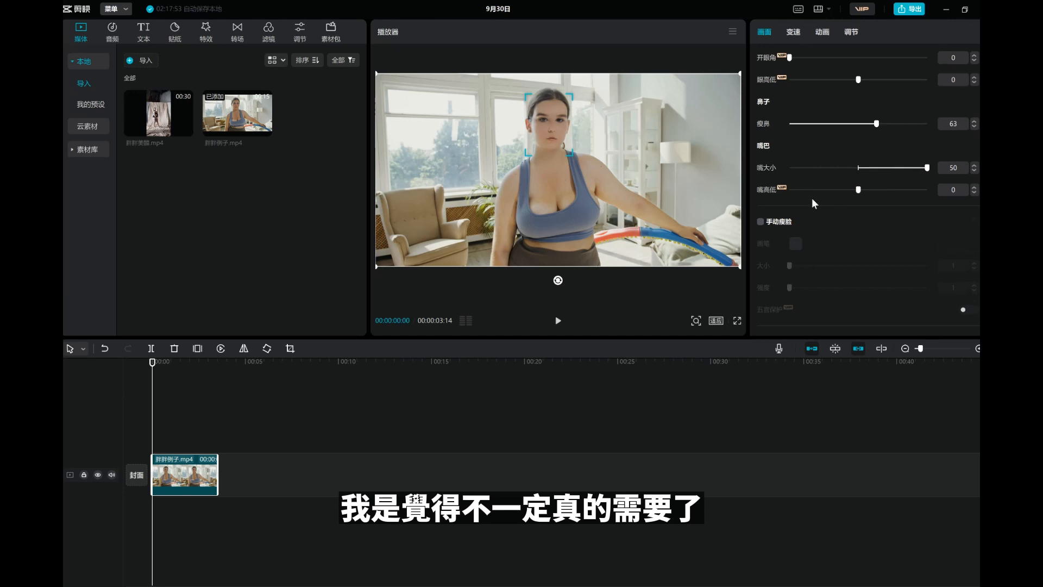
Step: Try manual face slimming (手动瘦脸) with a size 31 brush stroke across the woman's face, and switch it off
scroll(920, 204, down, 5)
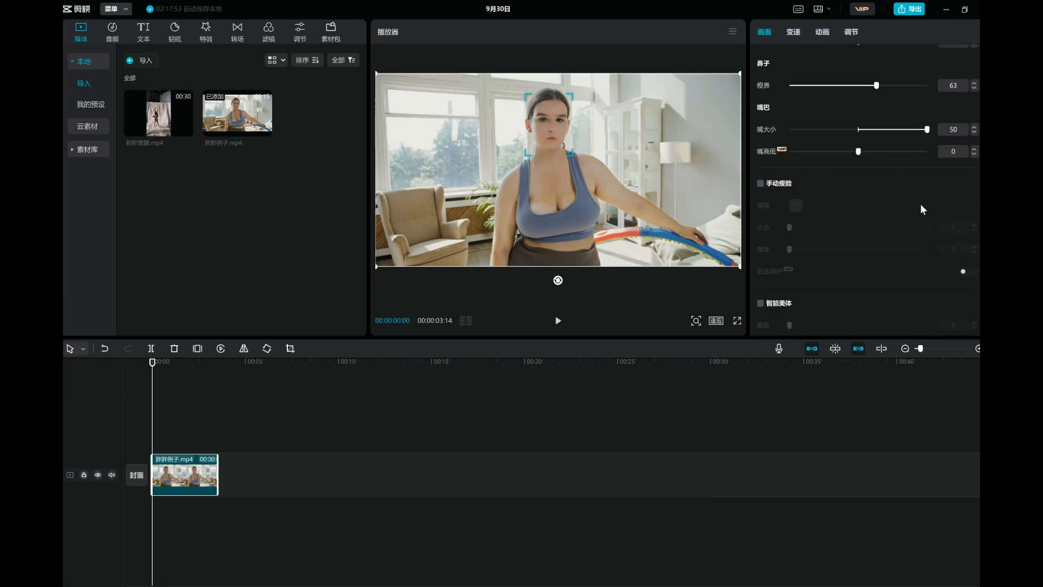
scroll(855, 164, up, 2)
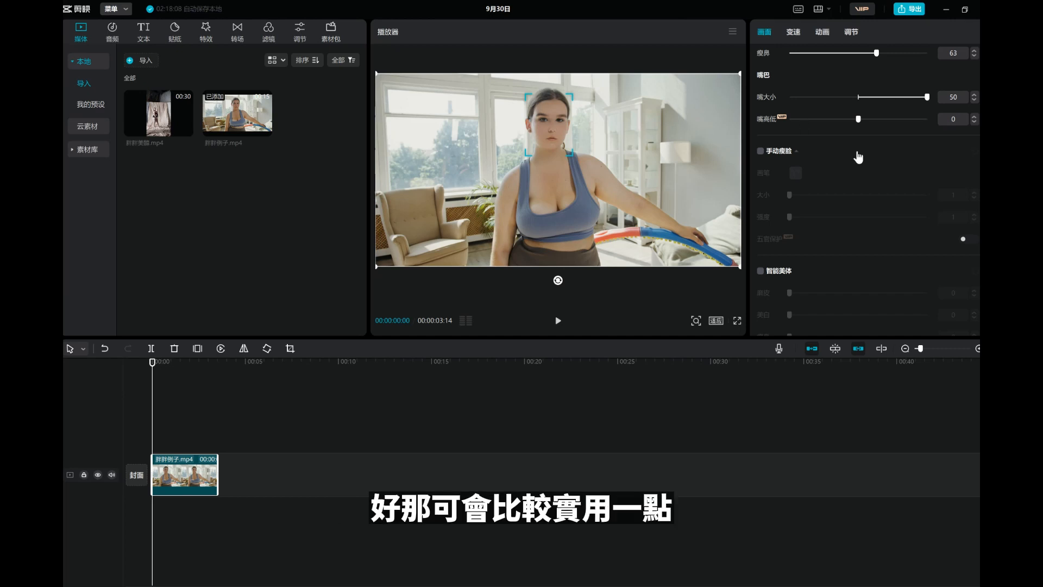
click(760, 152)
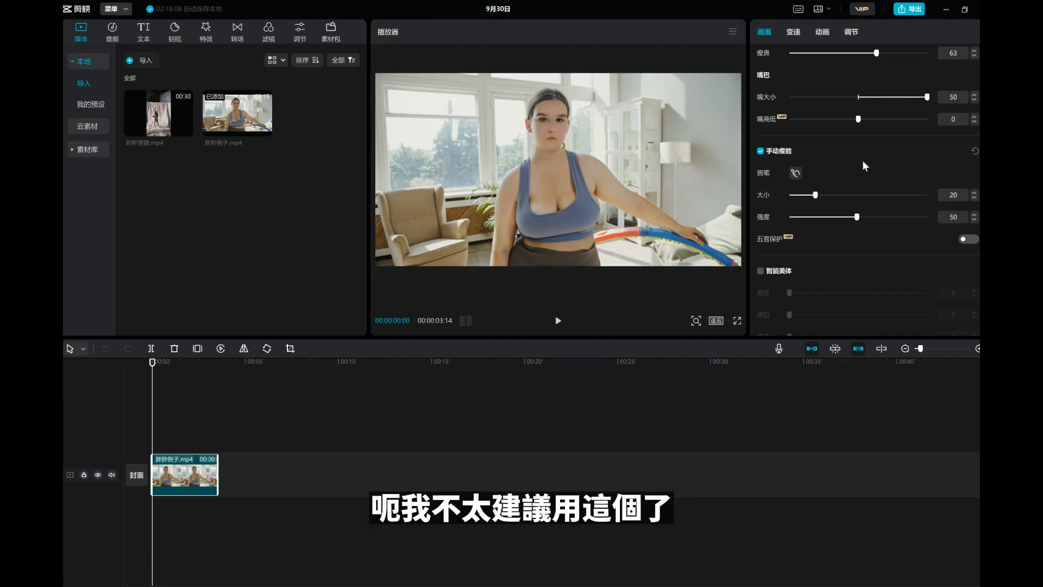
click(796, 174)
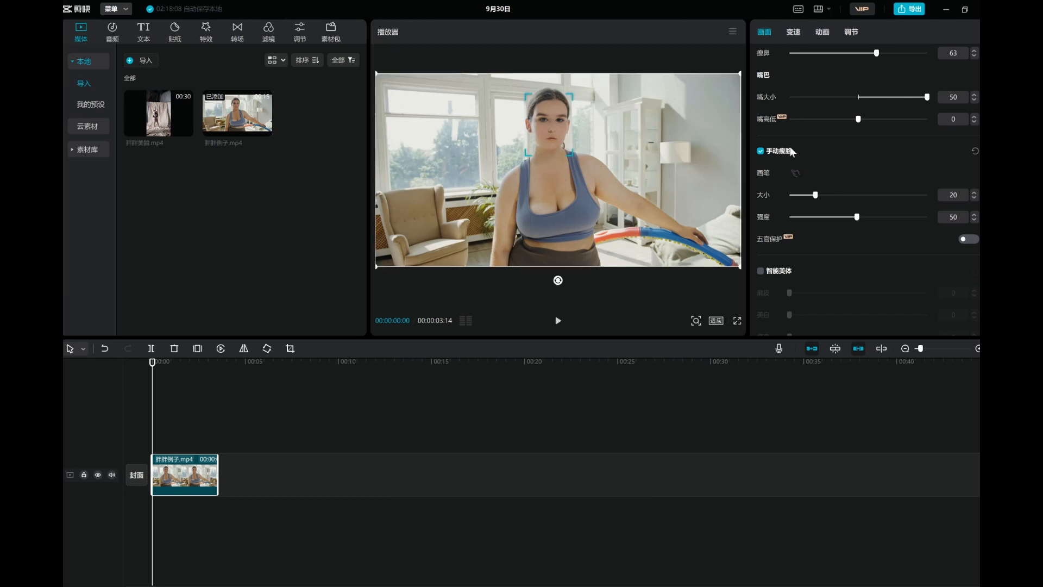
click(796, 173)
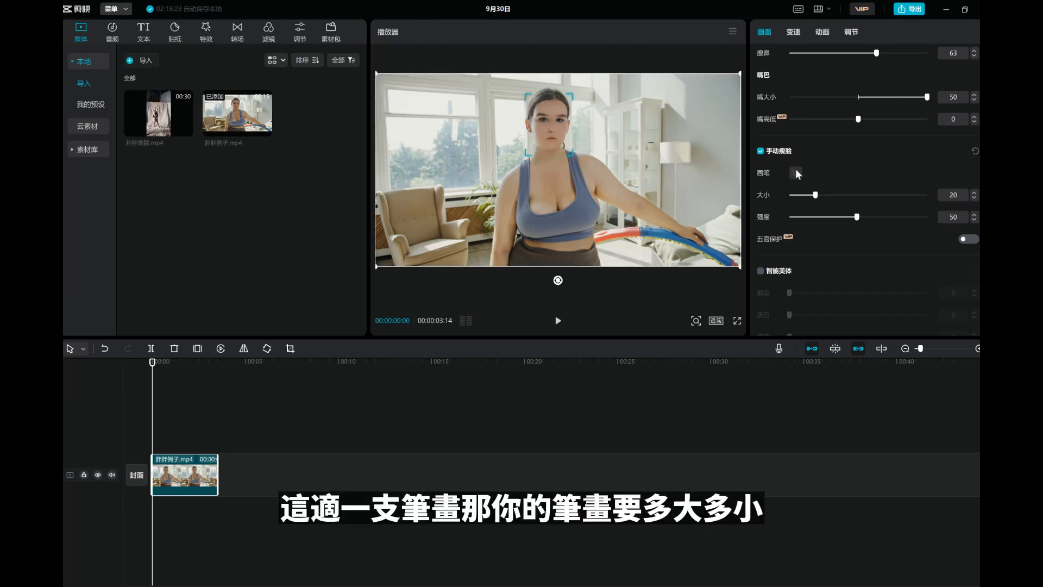
drag(819, 194, 831, 195)
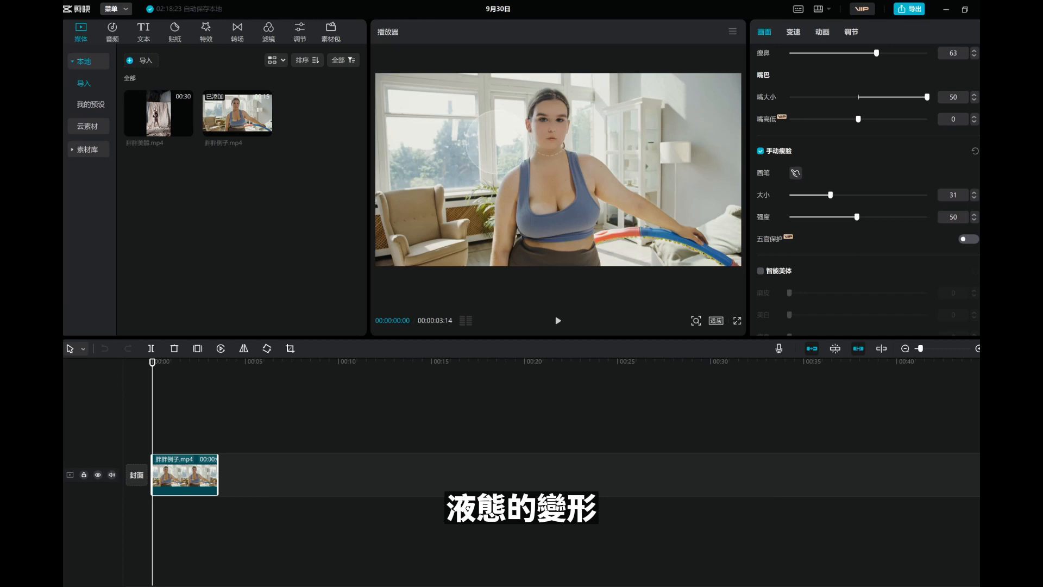
mouse_move(502, 141)
mouse_down()
mouse_move(528, 132)
mouse_move(498, 147)
mouse_move(515, 131)
mouse_move(605, 126)
mouse_move(561, 134)
mouse_up()
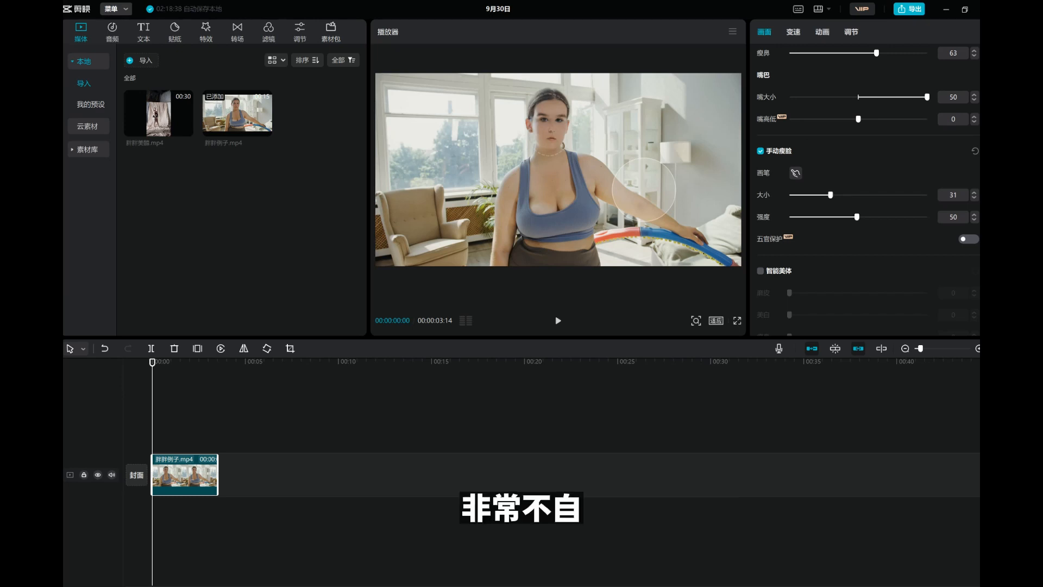
click(761, 151)
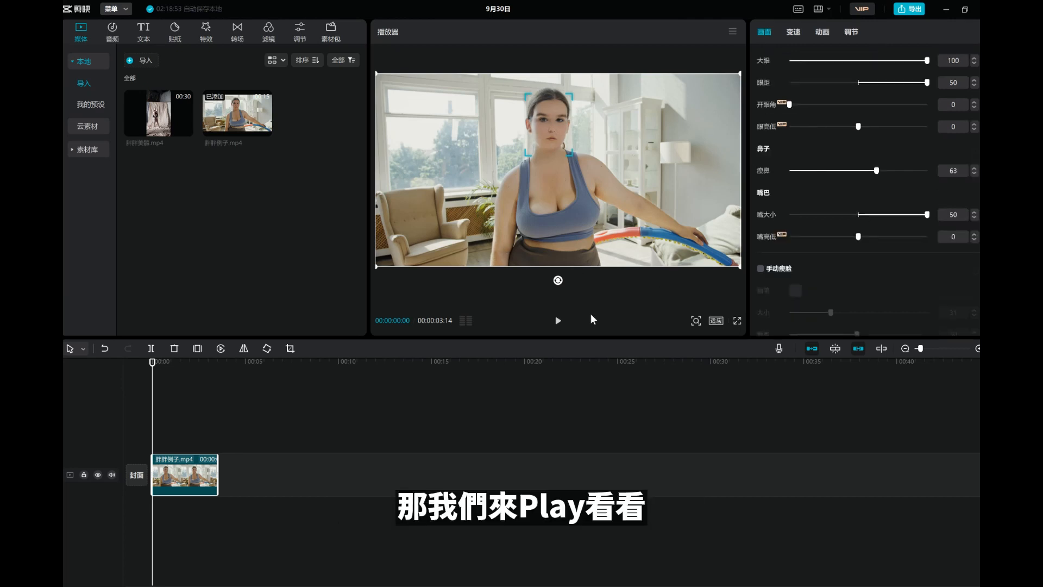
Step: Play the retouched clip, and turn off smart beauty (智能美颜) and smart reshaping (智能美型) to compare with the original face
click(558, 320)
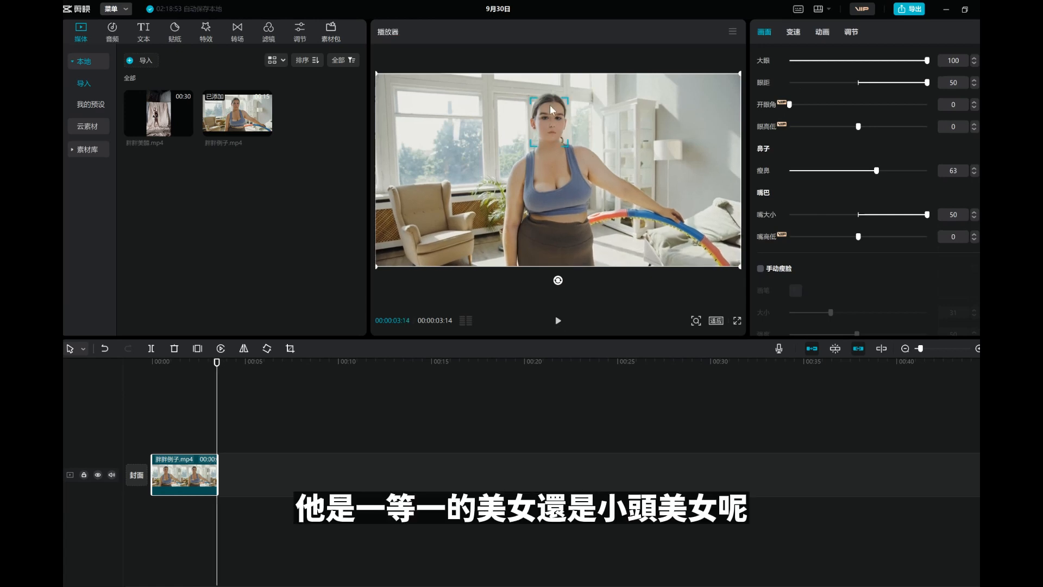
scroll(842, 201, up, 10)
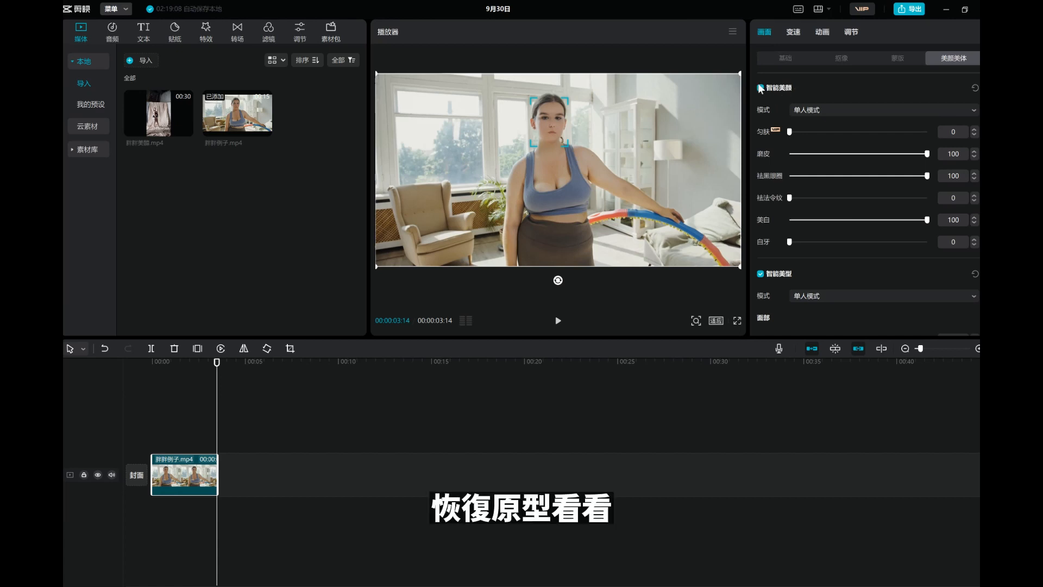
click(760, 88)
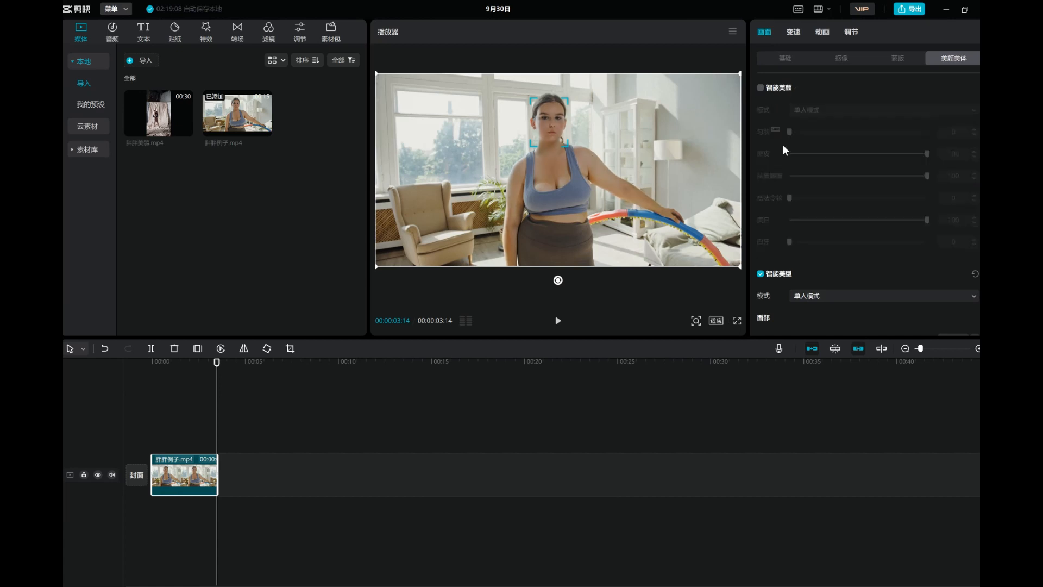
scroll(783, 146, down, 1)
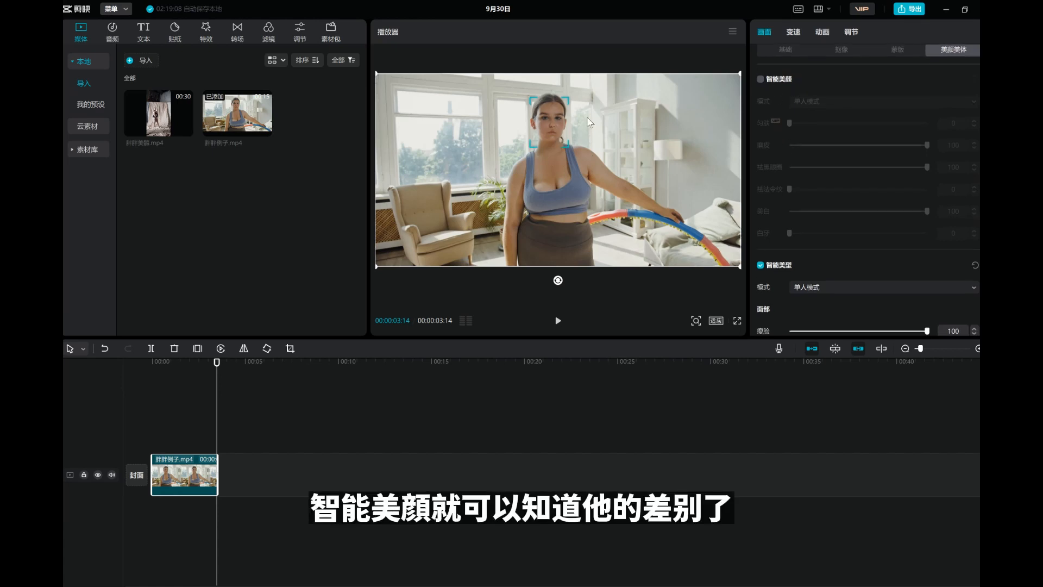
scroll(845, 159, down, 5)
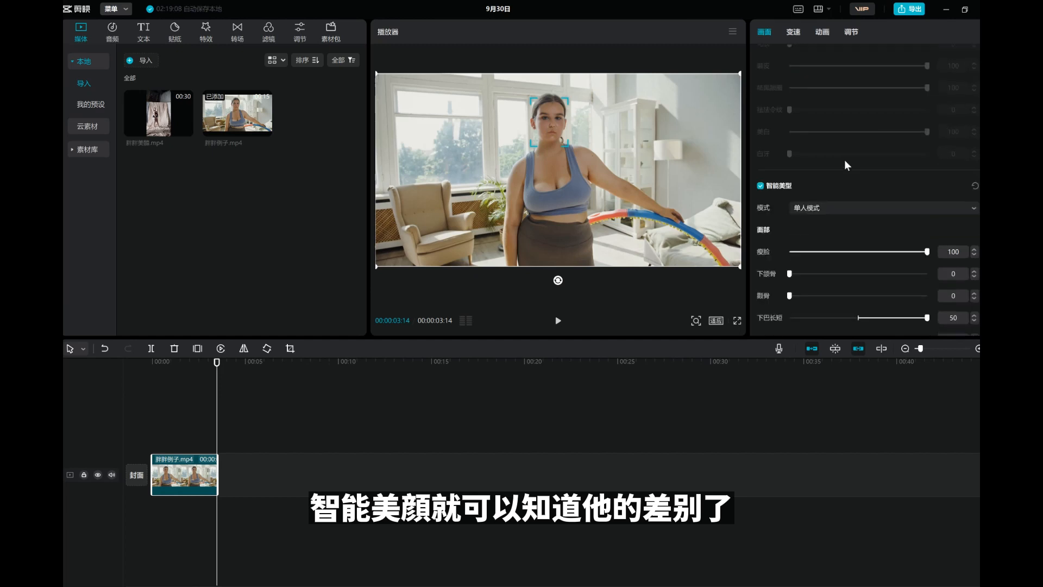
scroll(766, 103, down, 1)
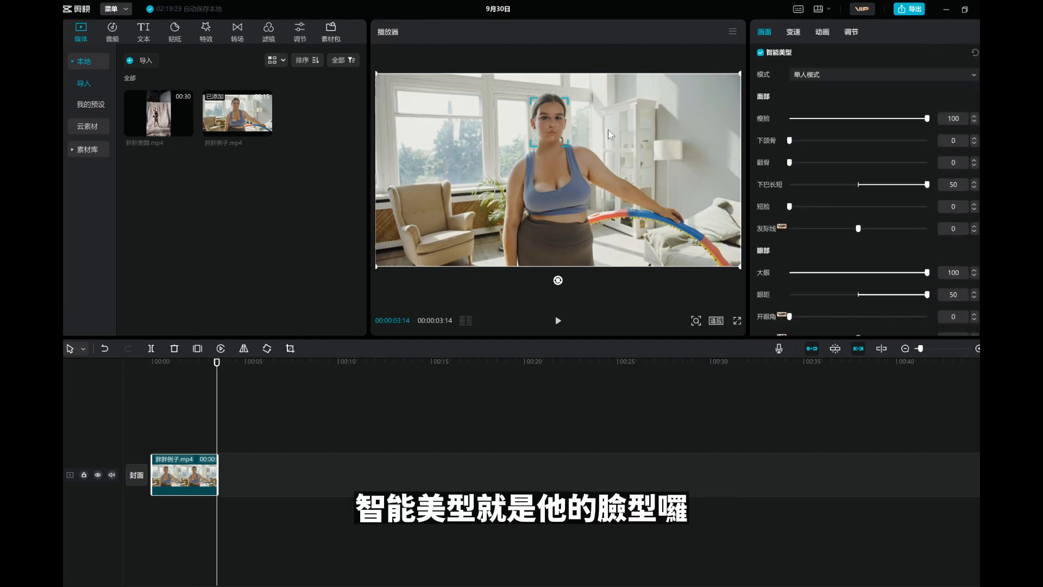
click(760, 53)
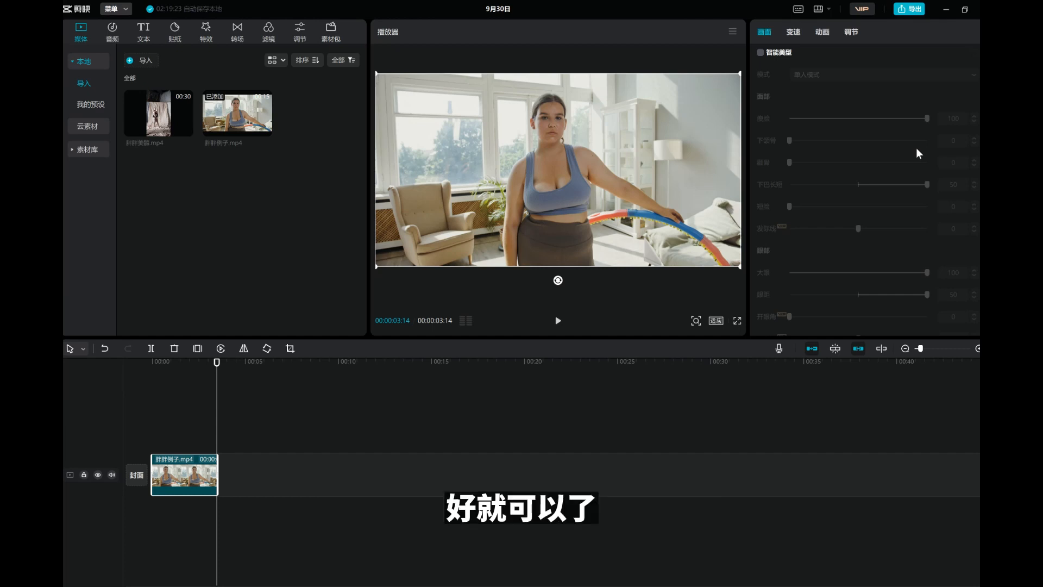
Step: Turn smart reshaping (智能美型) and smart beauty (智能美颜) back on for the clip
scroll(915, 147, down, 2)
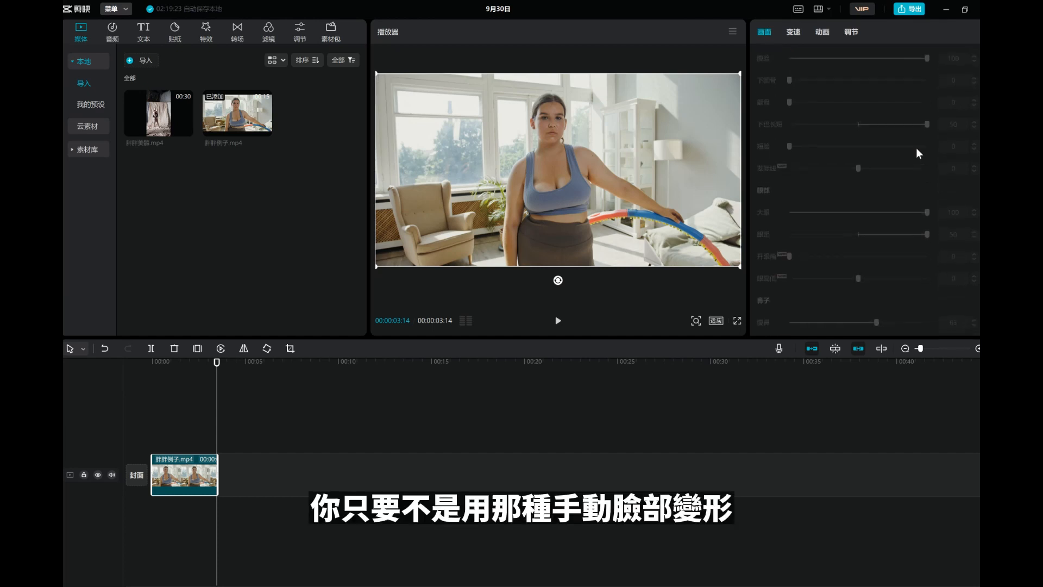
scroll(916, 147, up, 5)
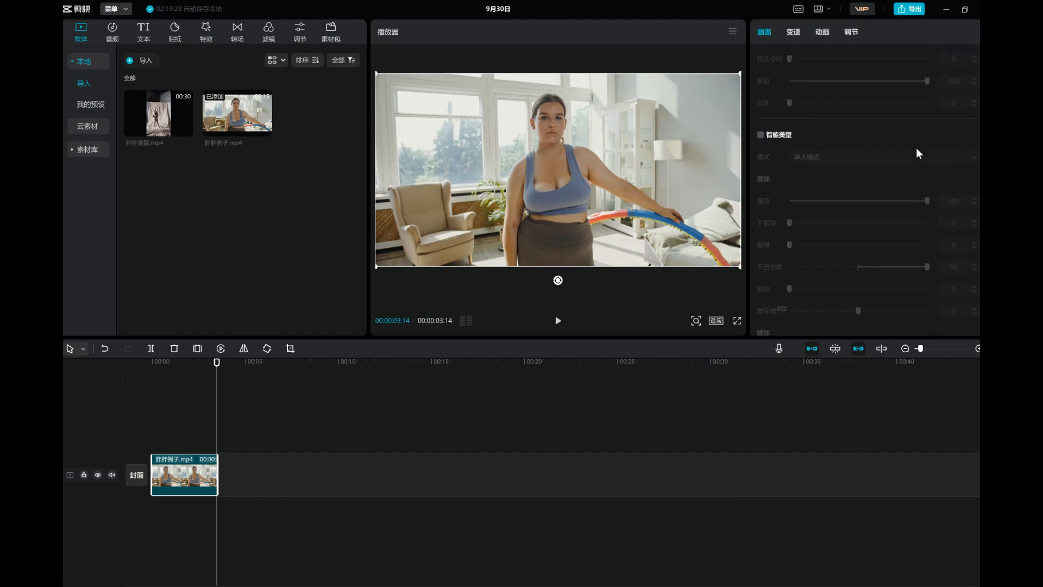
click(761, 135)
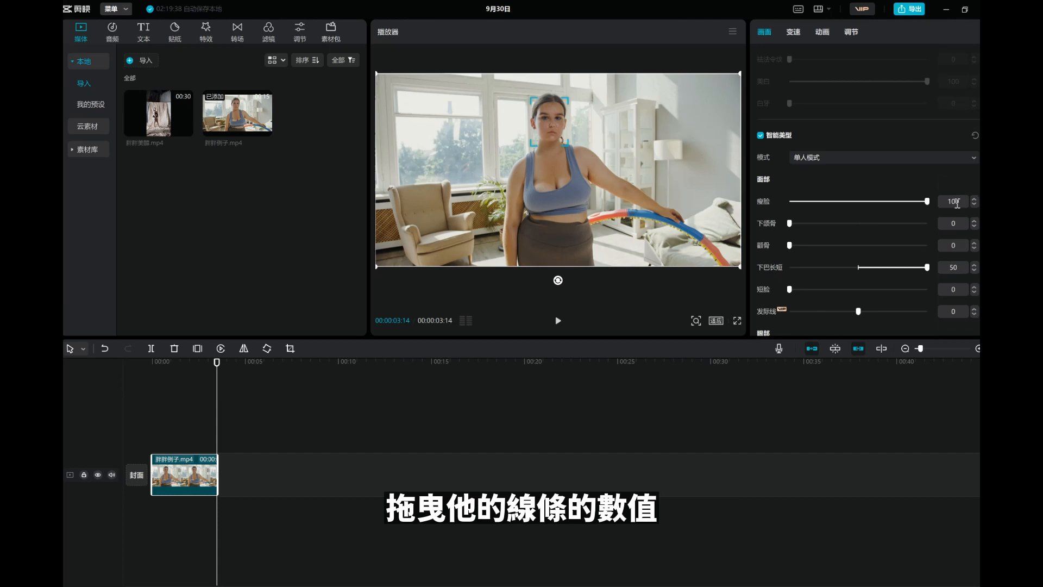
scroll(843, 194, up, 5)
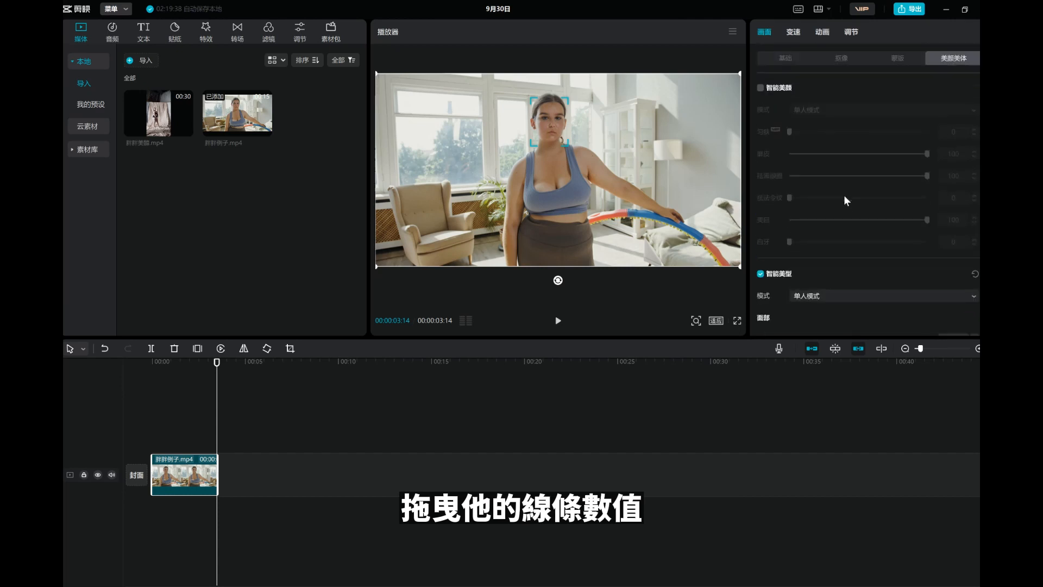
click(760, 88)
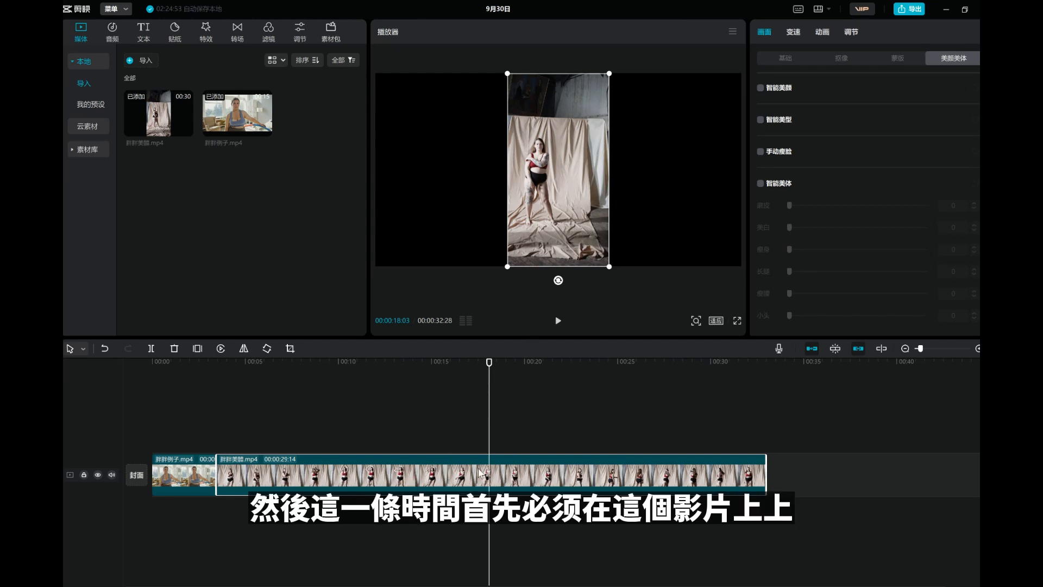
Step: Enable smart body (智能美体) for the 胖胖美體.mp4 clip and set skin smoothing (磨皮), whitening (美白) and body slimming (瘦身) to 100
click(761, 184)
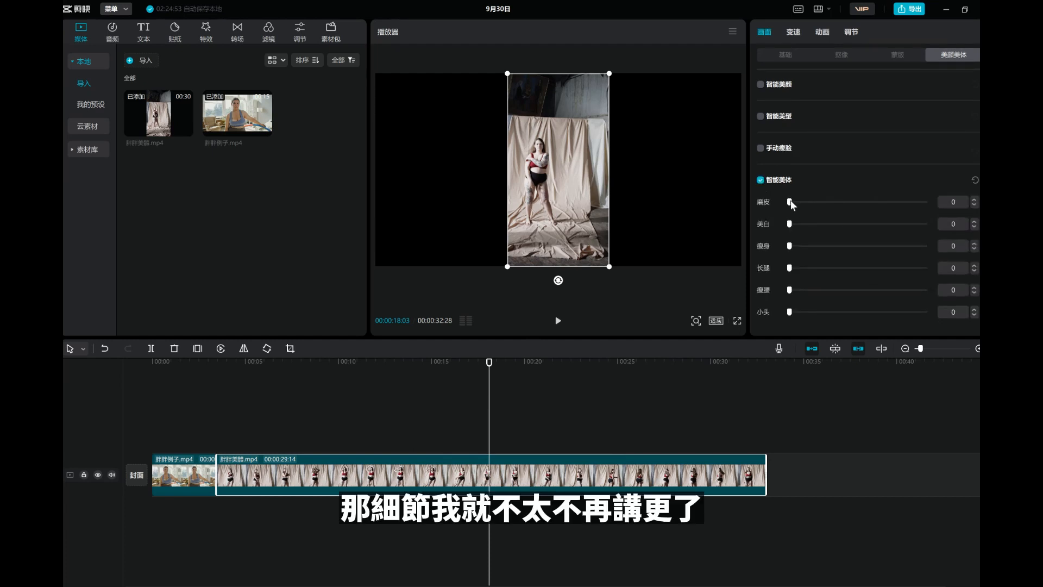
drag(789, 203, 927, 202)
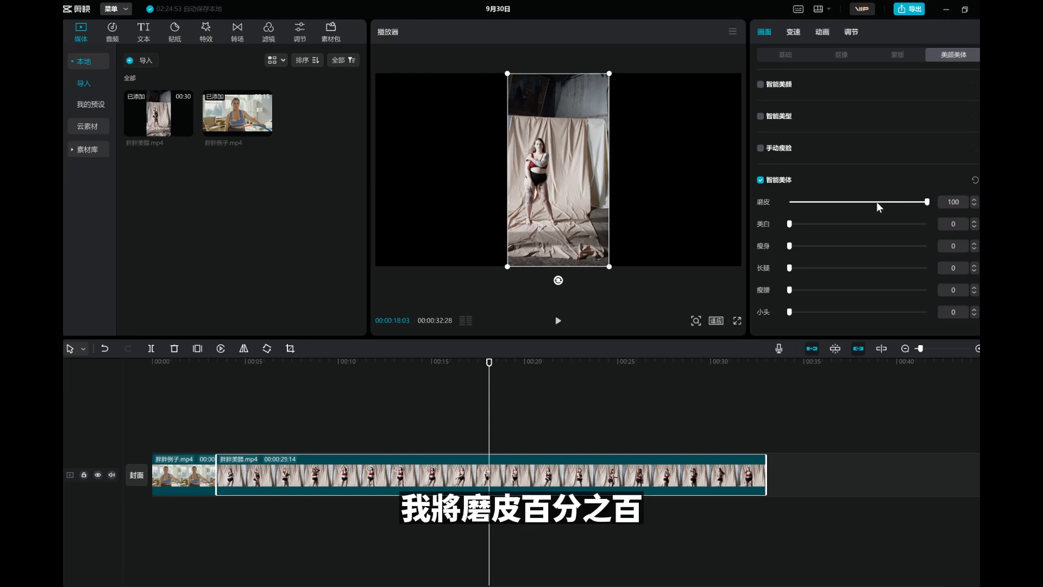
drag(791, 223, 924, 238)
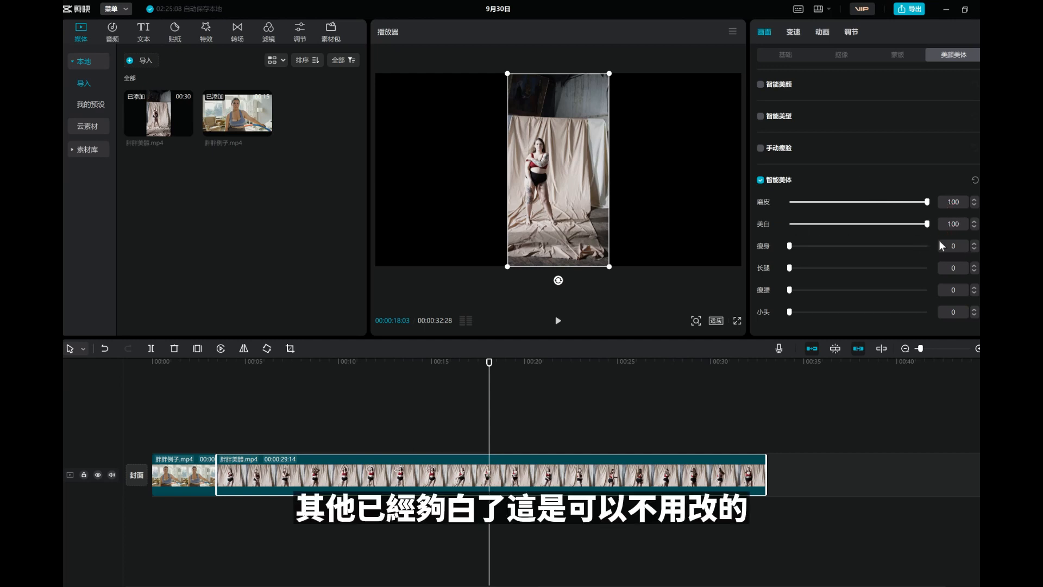
mouse_move(791, 247)
mouse_down()
mouse_move(873, 235)
mouse_move(929, 246)
mouse_up()
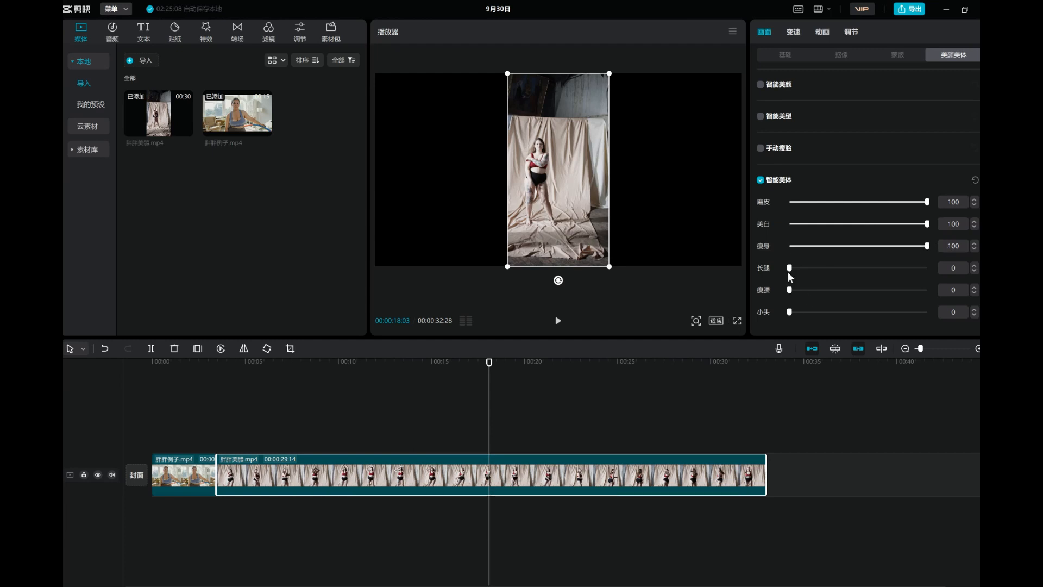
Step: Set leg lengthening (长腿), waist slimming (瘦腰) and small head (小头) to 100 for the same clip
drag(793, 266, 945, 271)
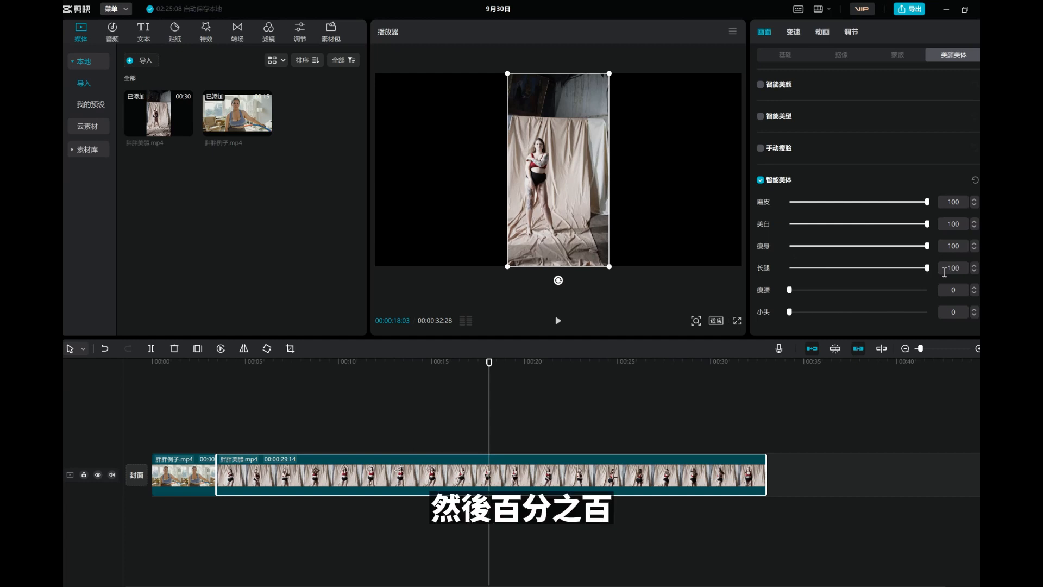
drag(791, 288, 928, 289)
mouse_move(791, 312)
mouse_down()
mouse_move(846, 307)
mouse_move(951, 326)
mouse_up()
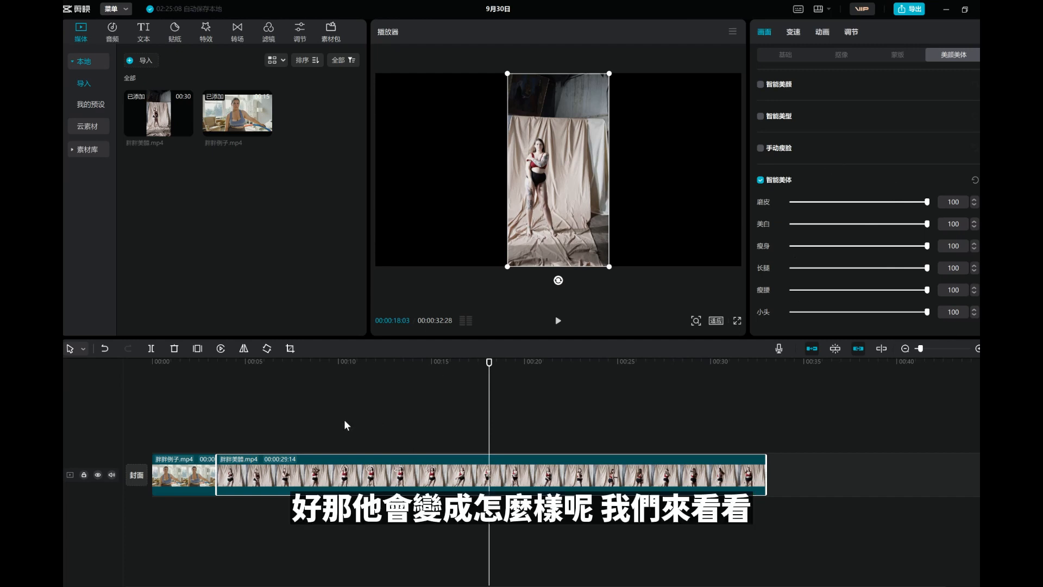
Step: Play the body-adjusted 胖胖美體.mp4 clip from about 5 seconds to about 16 seconds to review the slimmed figure
click(249, 414)
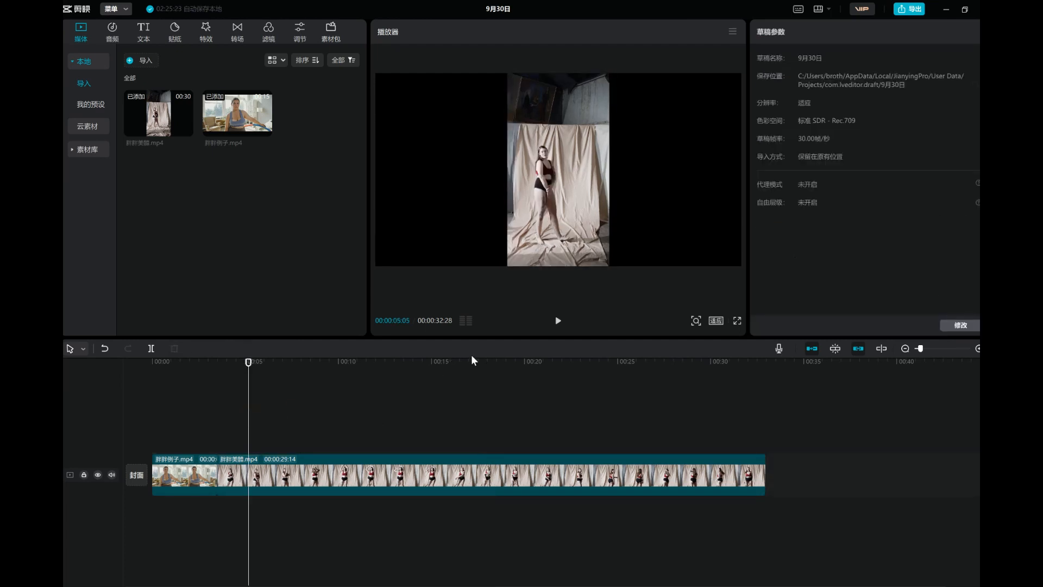
click(558, 322)
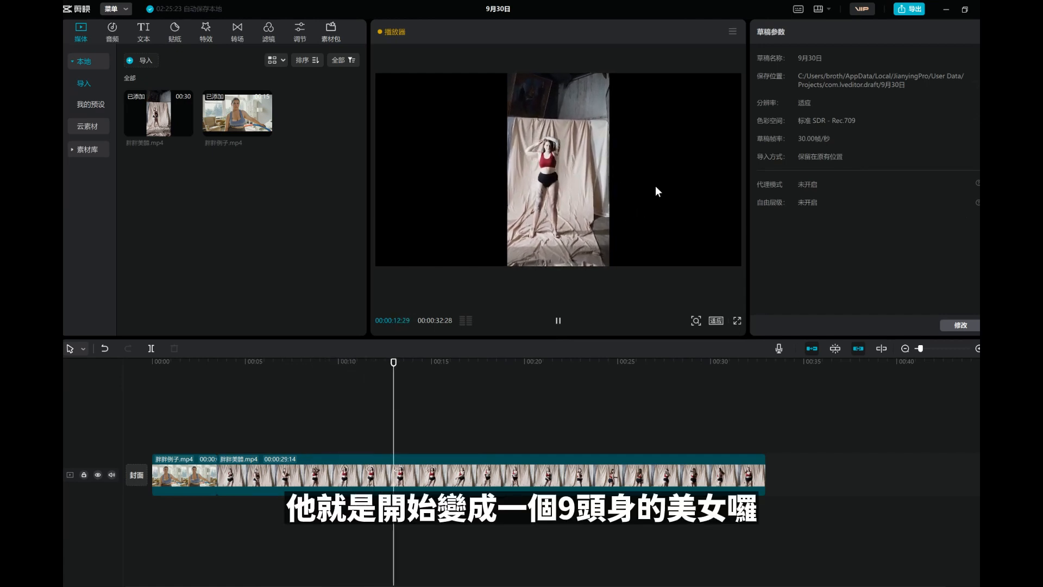
click(558, 321)
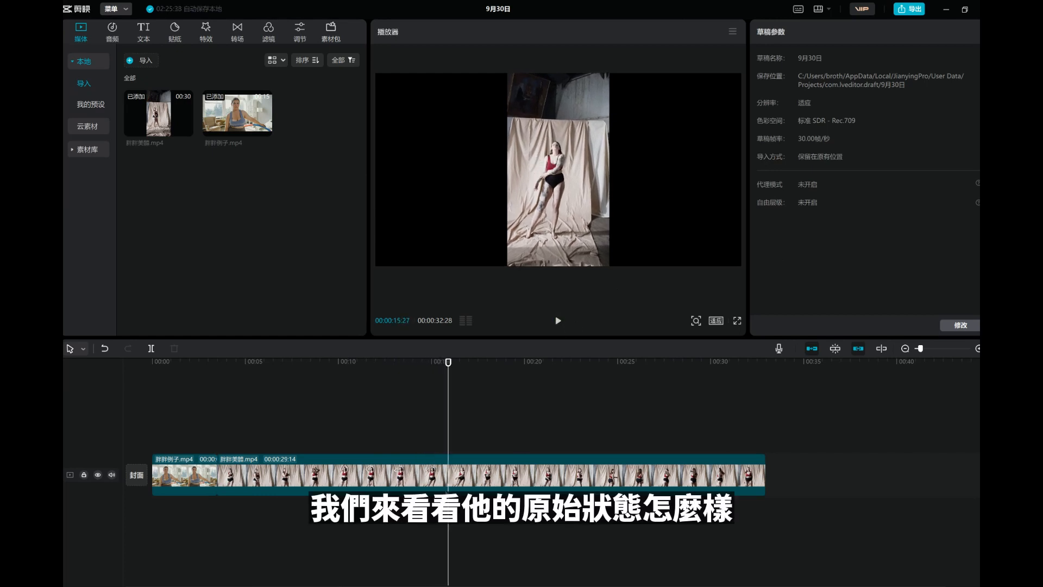
Step: Toggle smart body (智能美体) off and on for the clip at about 16 seconds to compare with the original figure
click(472, 476)
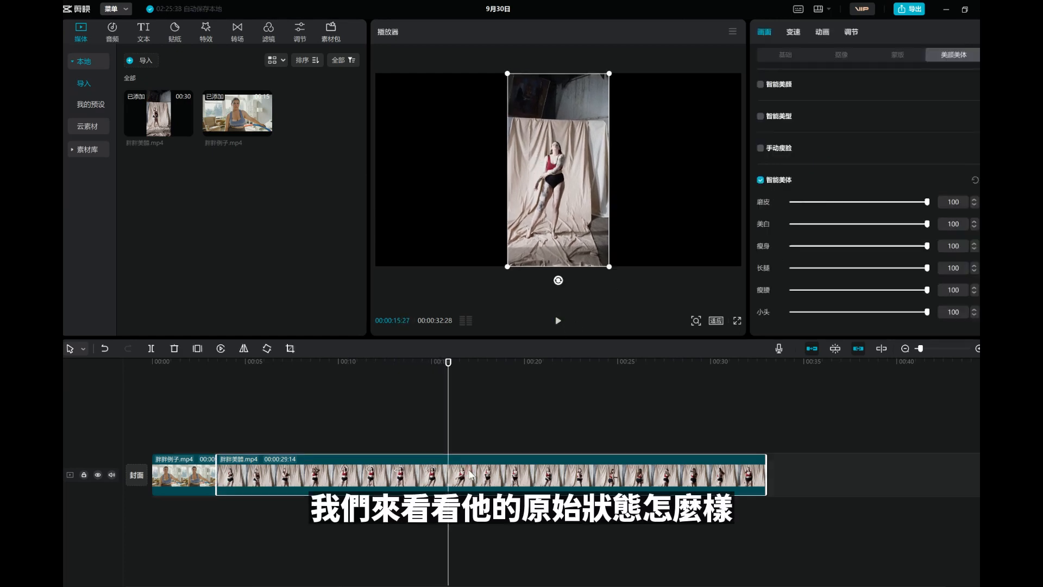
click(761, 182)
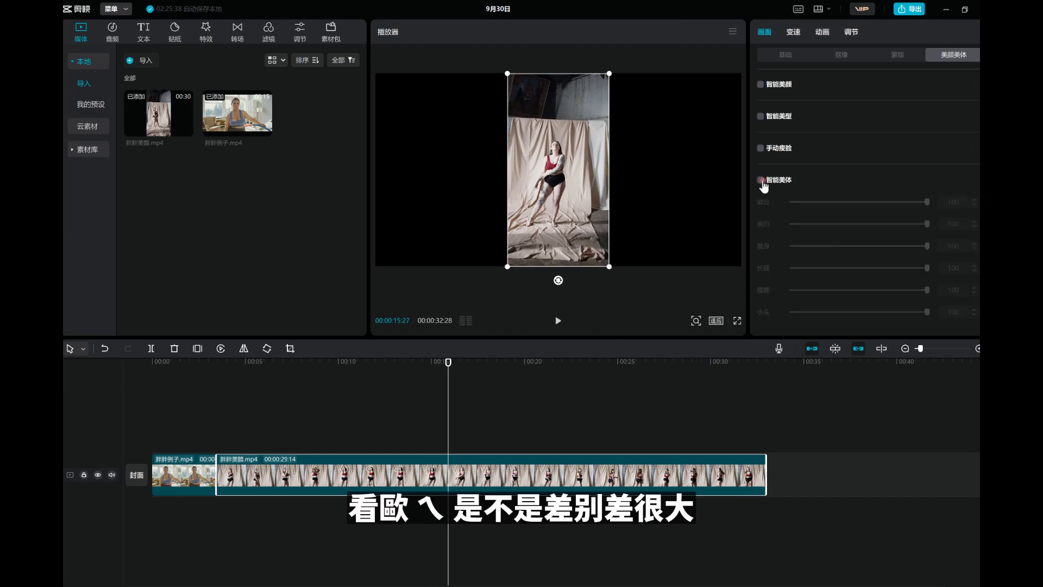
click(762, 181)
click(762, 181)
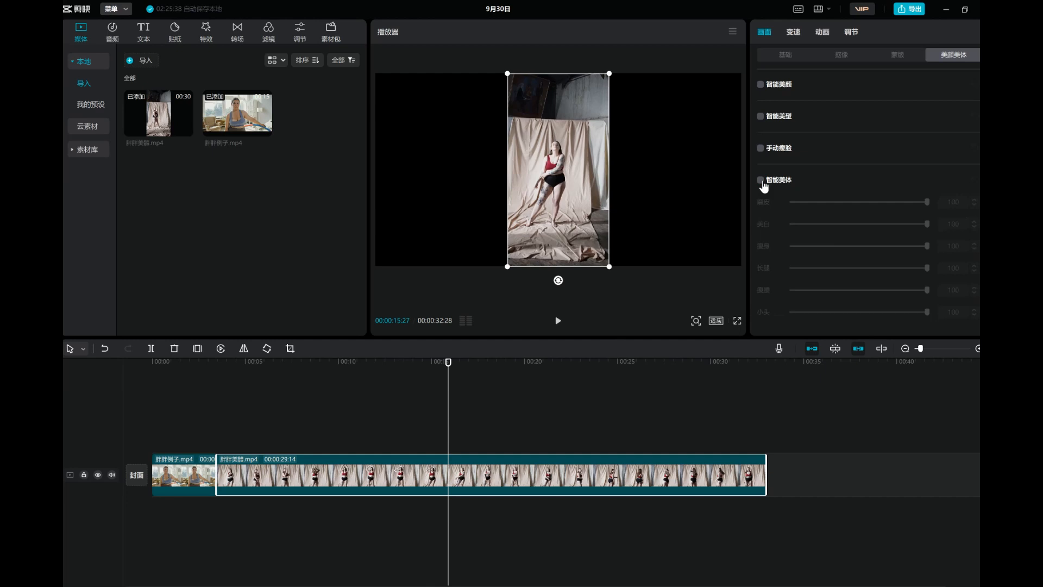
click(762, 183)
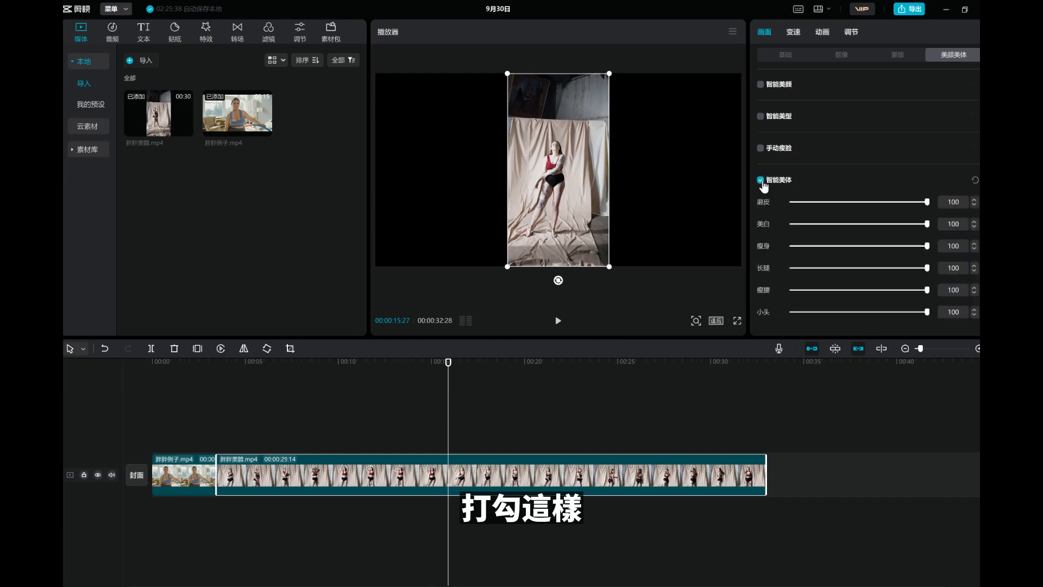
click(762, 183)
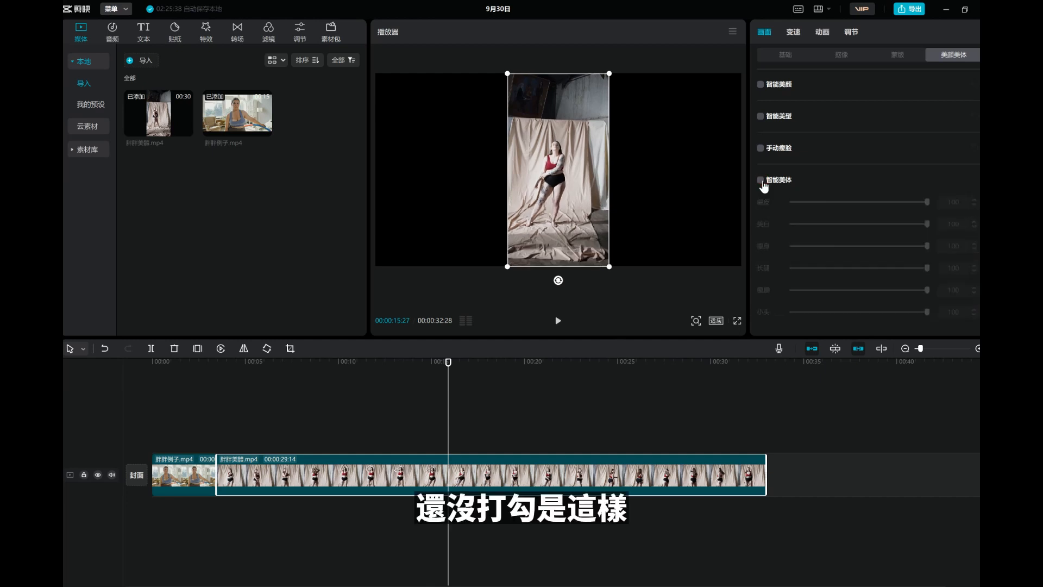
Step: Compare the figure with and without smart body (智能美体) at the 20-second mark, leaving the adjustment enabled
click(523, 419)
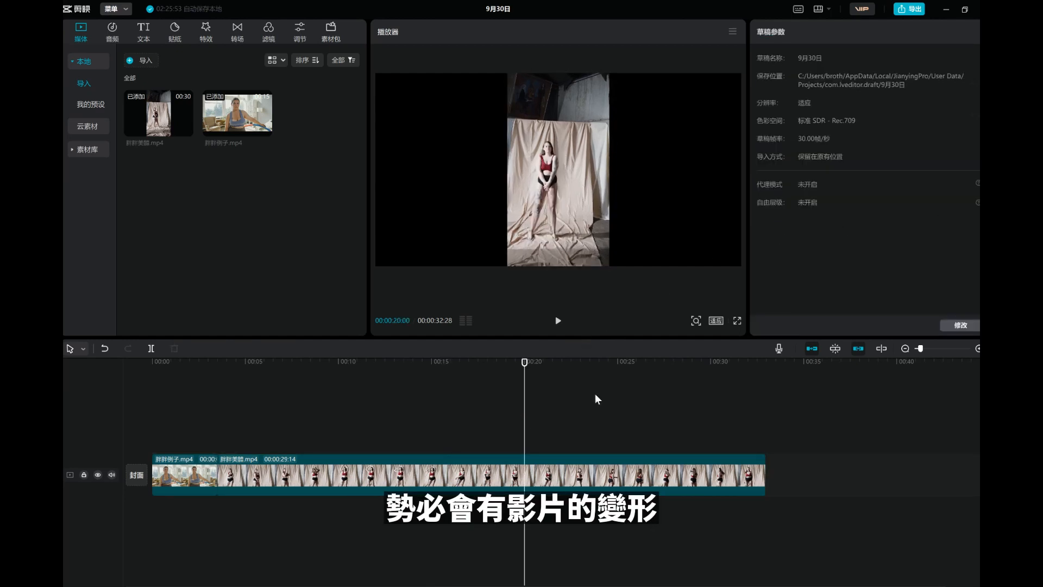
click(531, 474)
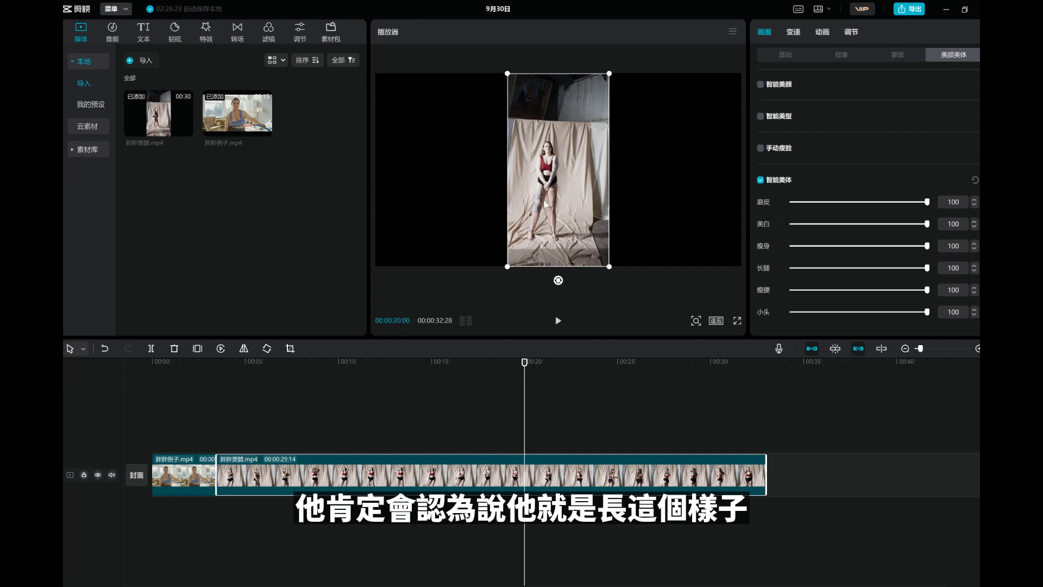
click(761, 181)
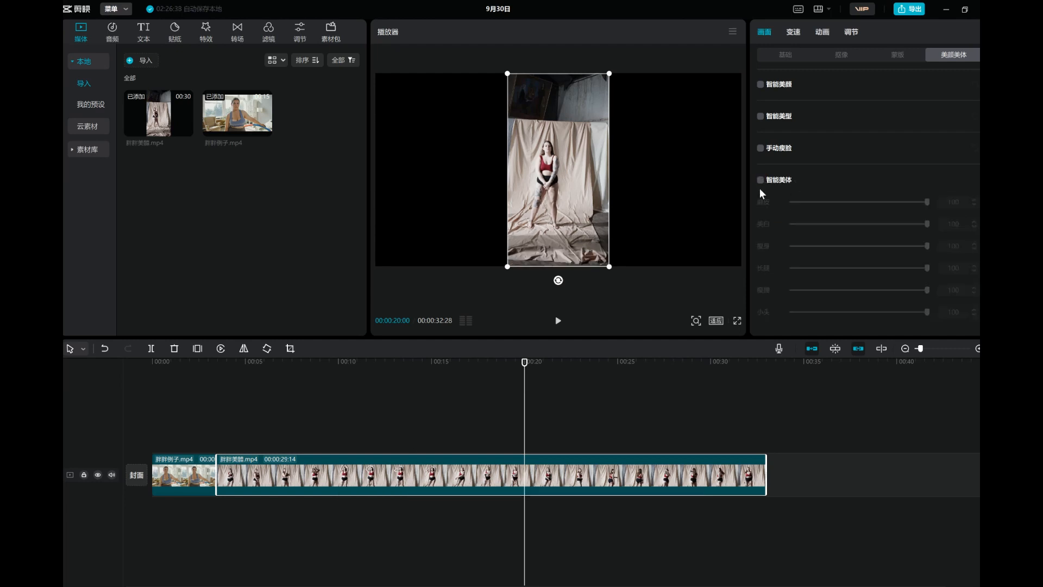
click(761, 180)
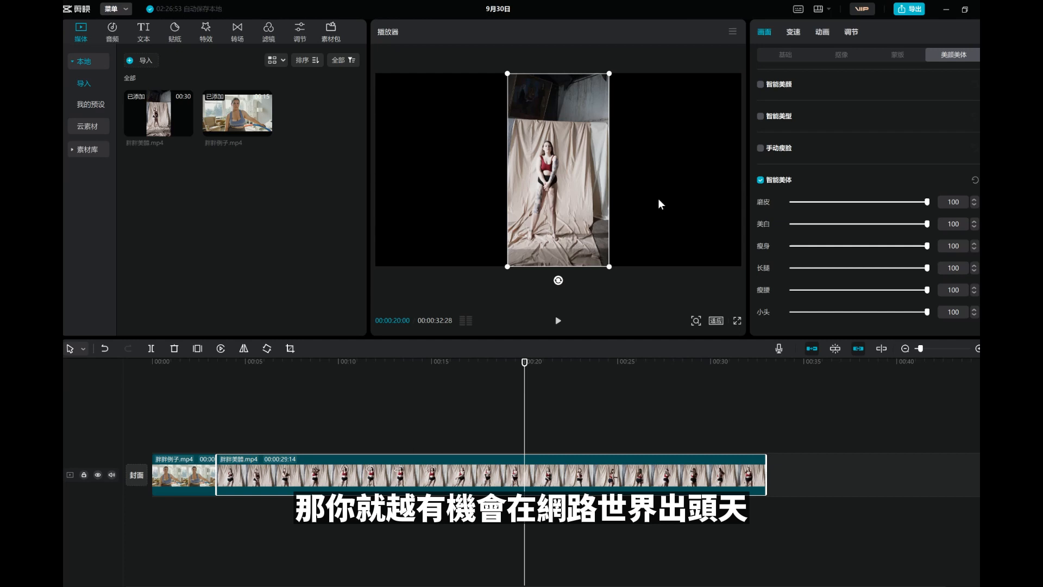
click(764, 185)
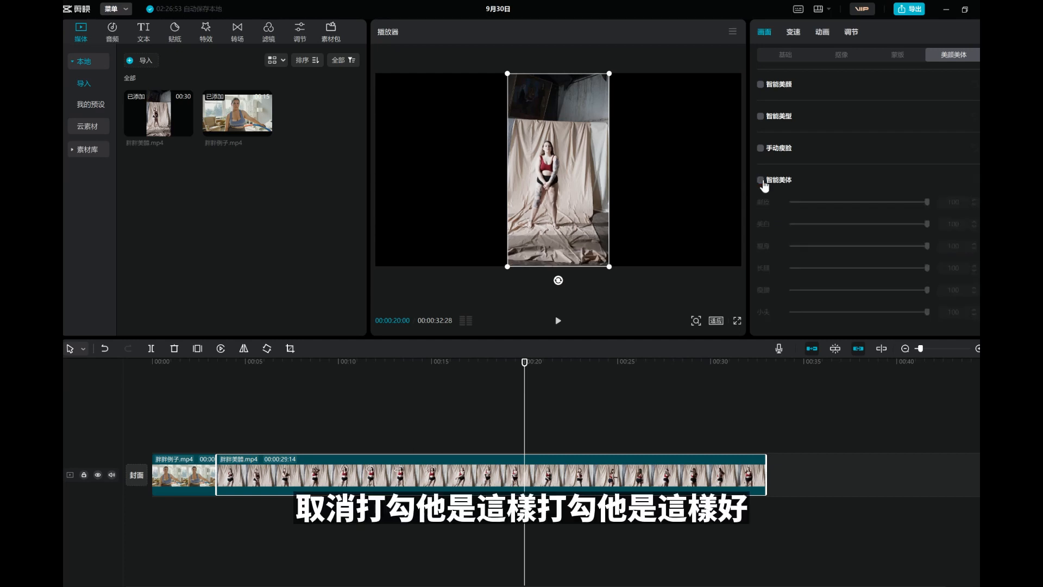
click(763, 182)
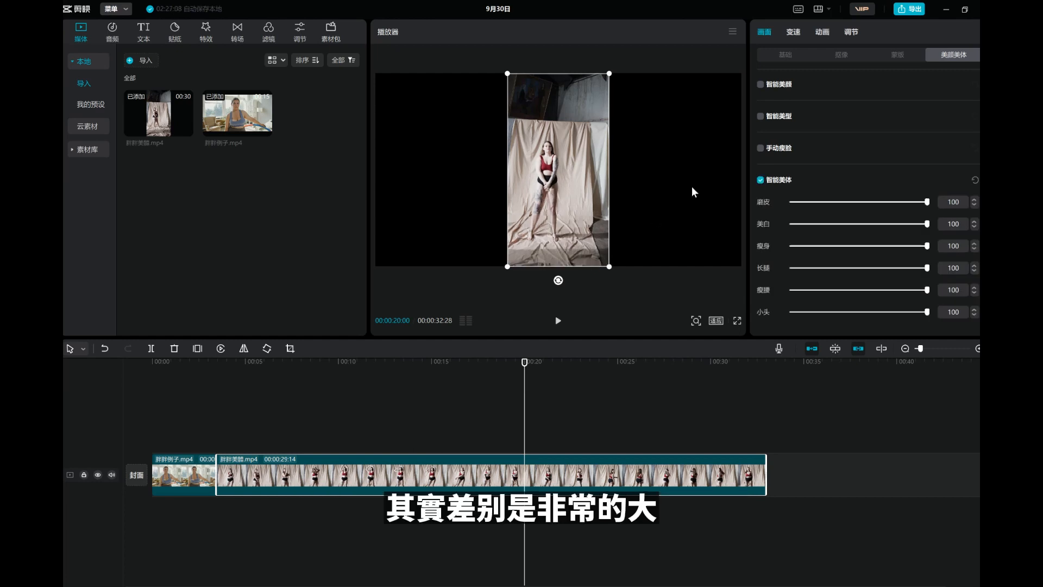